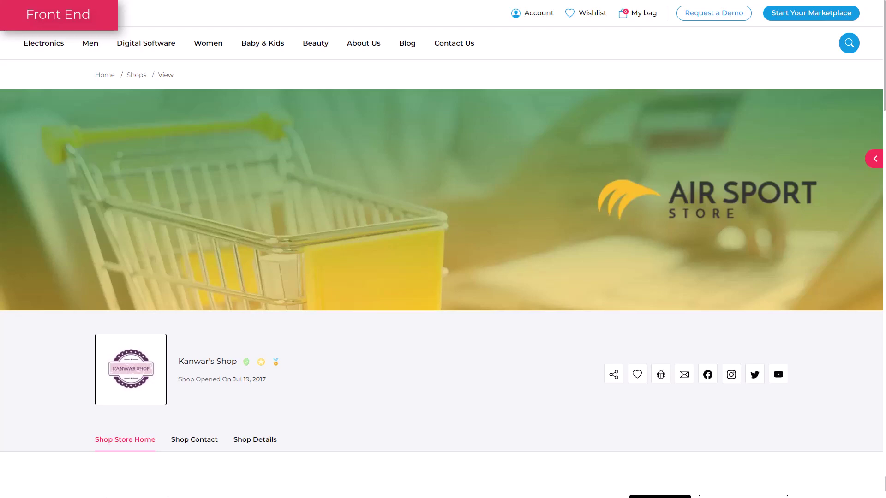
# Scroll down the seller dashboard and choose Create Shop to open the Shop Details form.
pyautogui.scroll(-6, 441, 279)
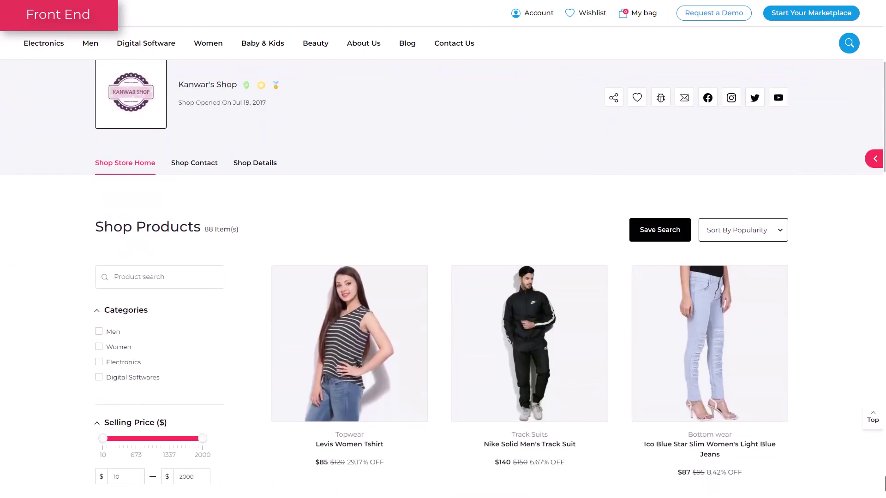
pyautogui.scroll(-4, 441, 280)
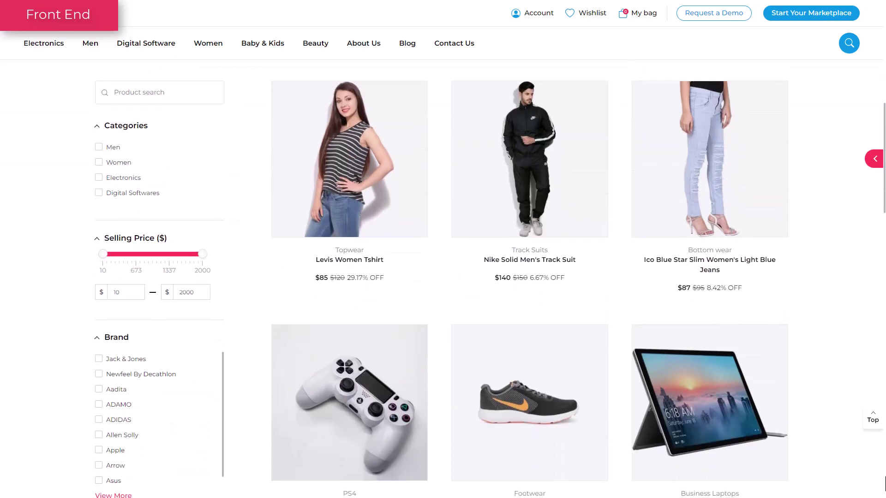
pyautogui.scroll(-2, 442, 280)
pyautogui.scroll(-6, 441, 280)
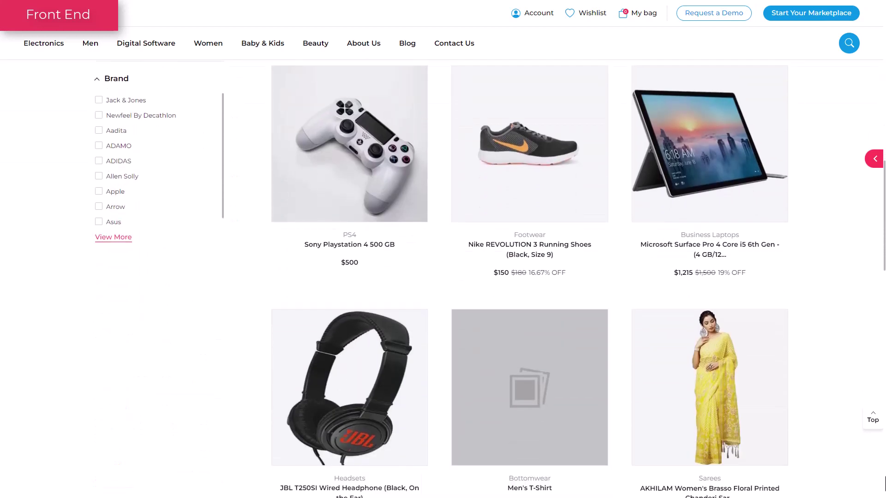
pyautogui.scroll(-10, 442, 280)
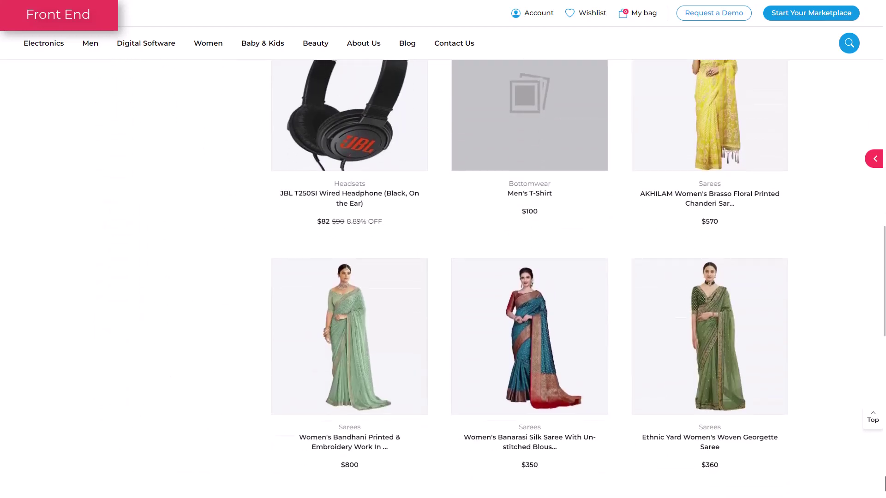
pyautogui.scroll(-6, 441, 280)
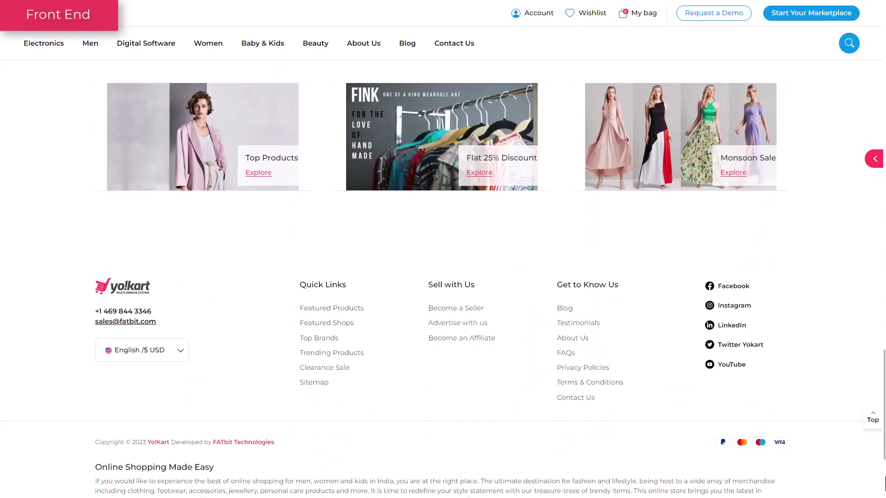
pyautogui.scroll(-4, 442, 280)
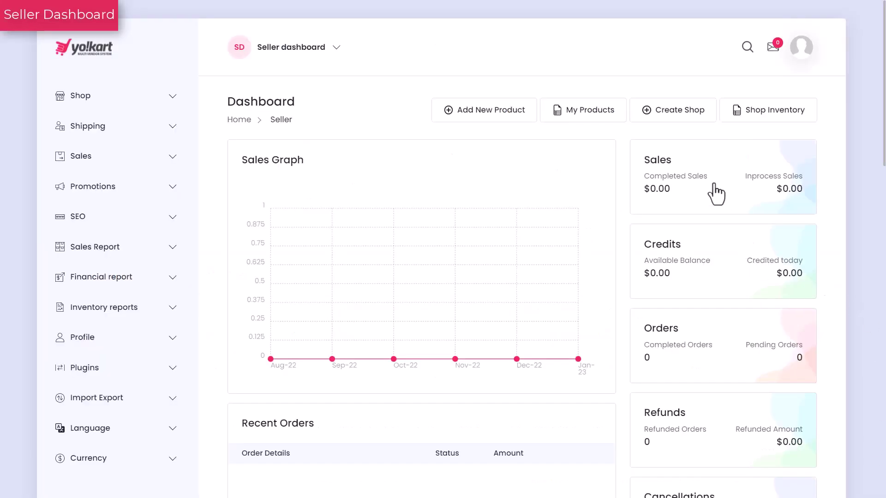
pyautogui.click(676, 131)
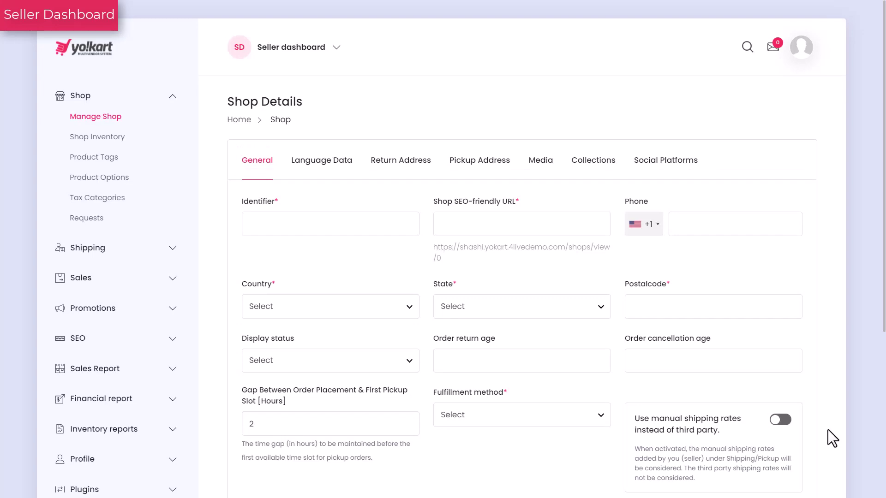
# Enter identifier 'Outlet Store', make the URL 'fashionoutlet-store', and add the shop phone number.
pyautogui.click(268, 226)
pyautogui.write('Ou')
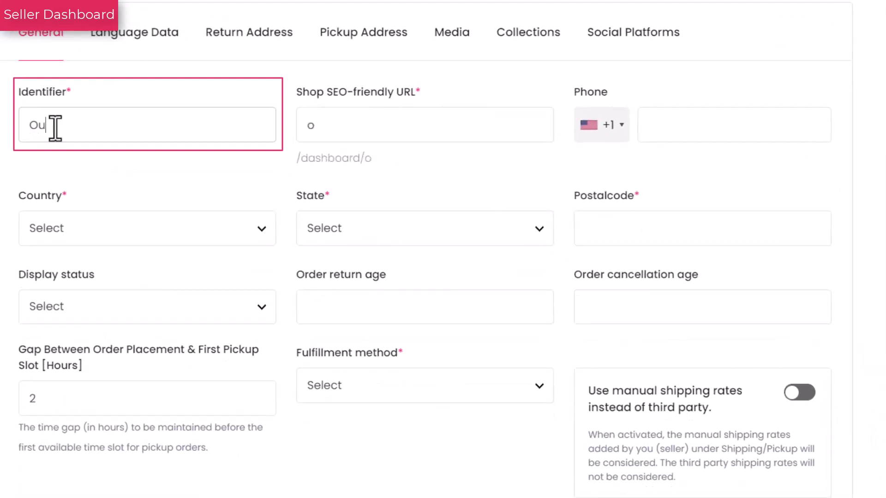
pyautogui.write('tlet')
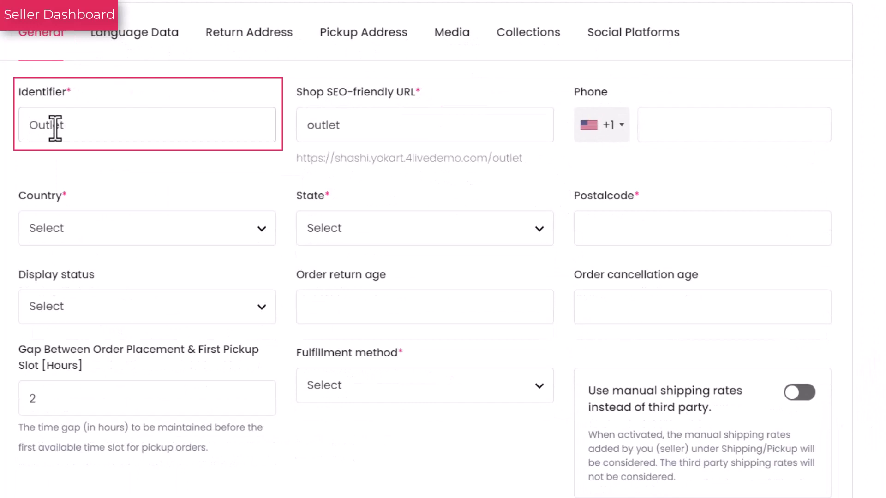
pyautogui.write(' Store')
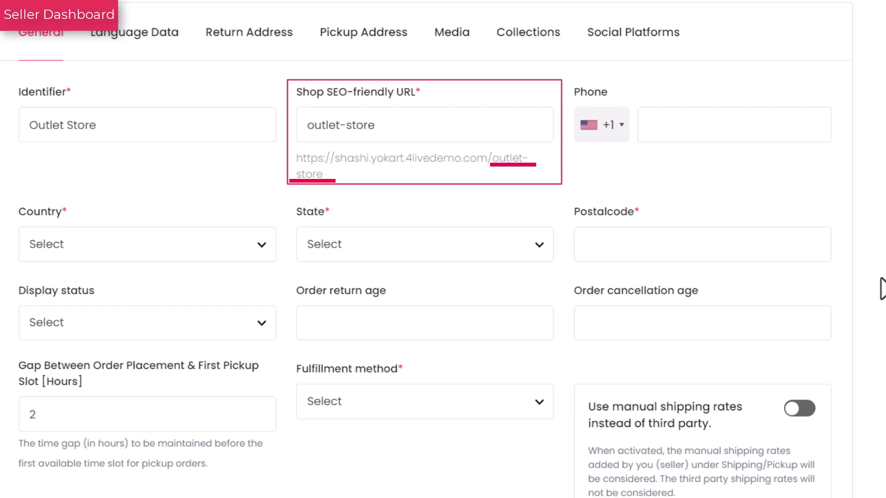
pyautogui.press('Tab')
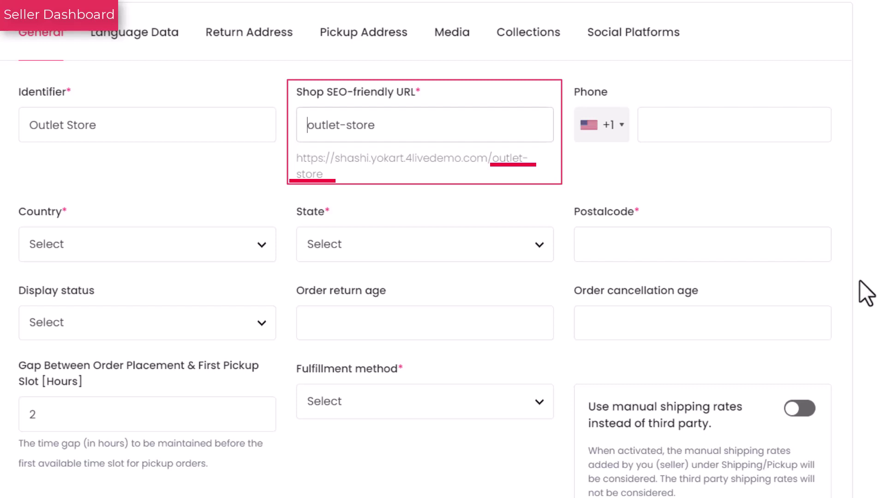
pyautogui.write('fashion')
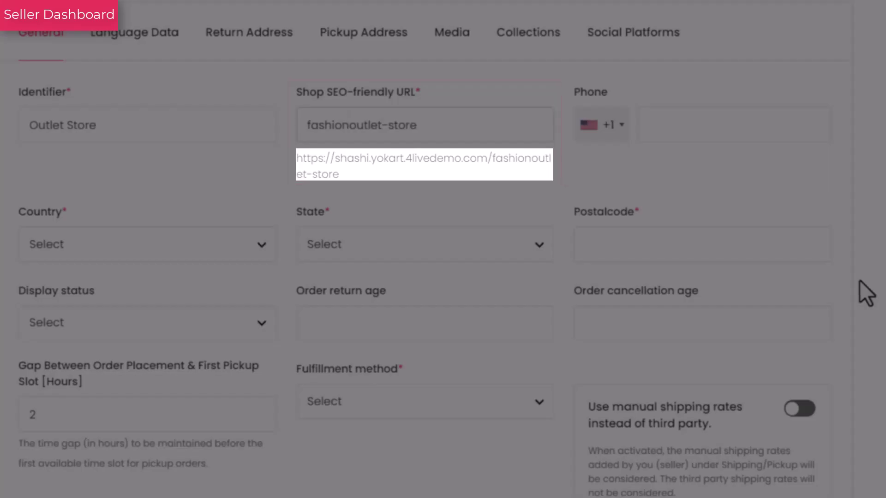
pyautogui.press('Tab')
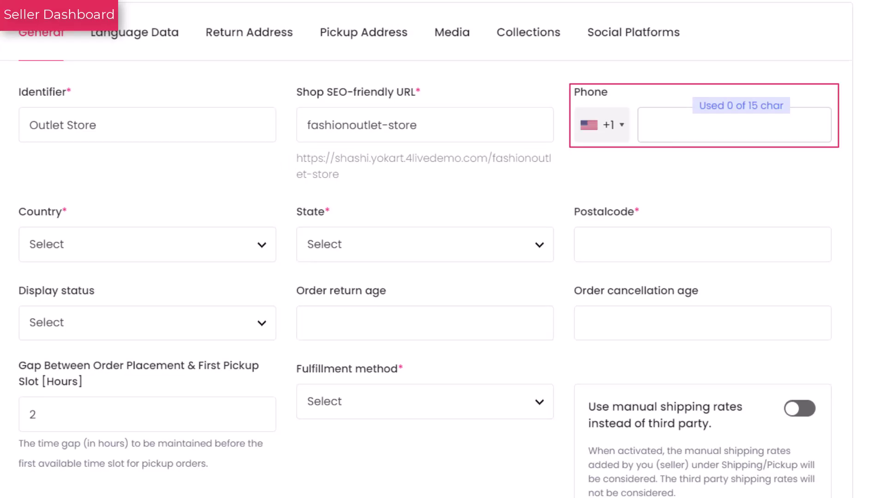
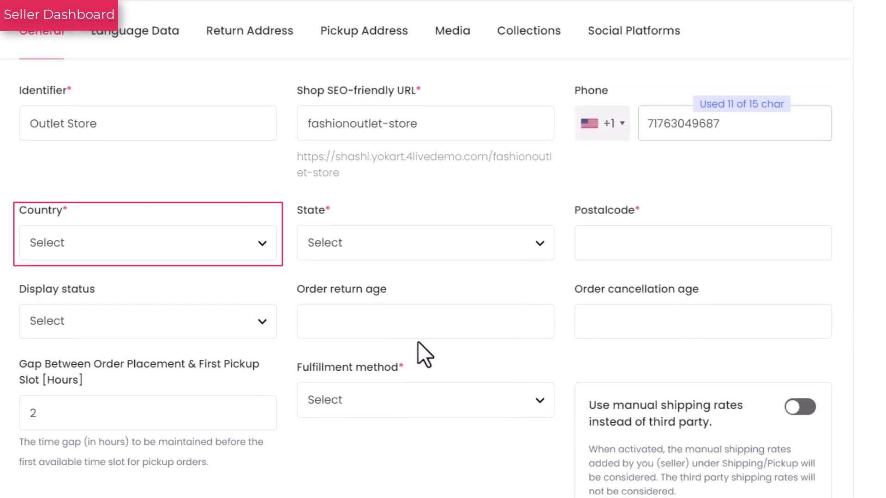
# Set the shop's country to United States, its state to Pennsylvania, and enter its postal code.
pyautogui.click(261, 255)
pyautogui.write('un')
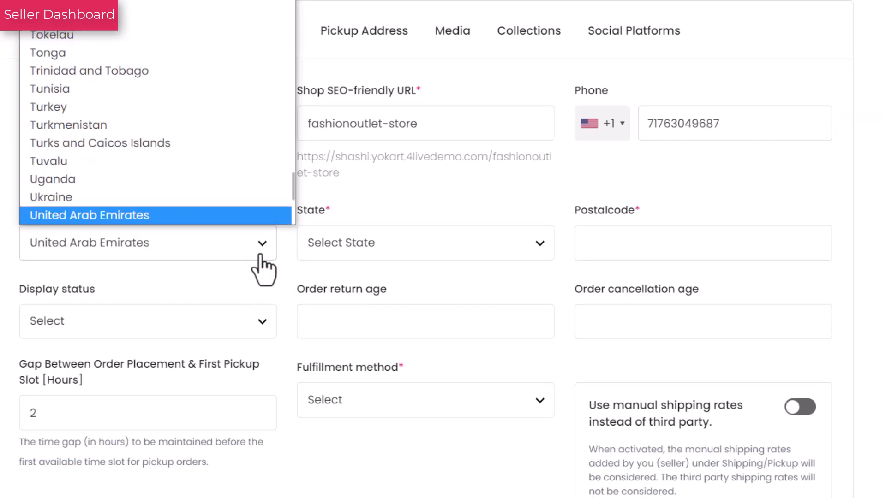
pyautogui.scroll(-3, 100, 111)
pyautogui.click(93, 118)
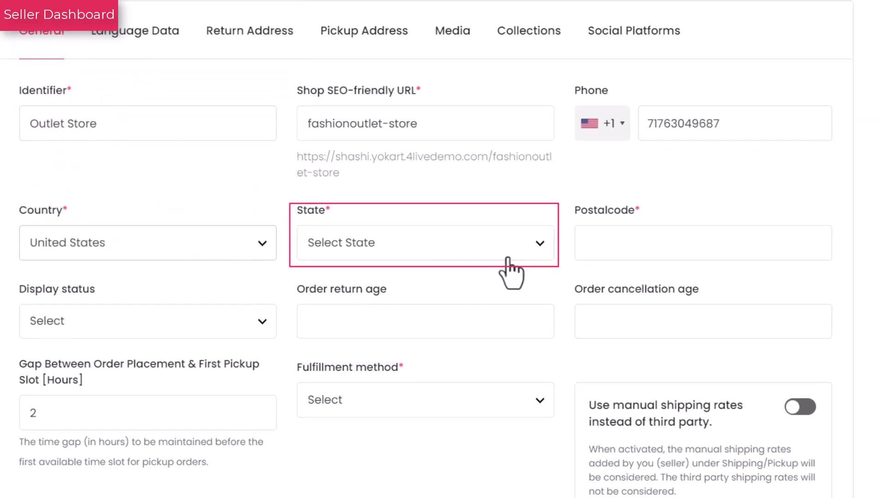
pyautogui.click(533, 258)
pyautogui.scroll(-8, 435, 138)
pyautogui.click(435, 217)
pyautogui.click(601, 243)
pyautogui.write('17332')
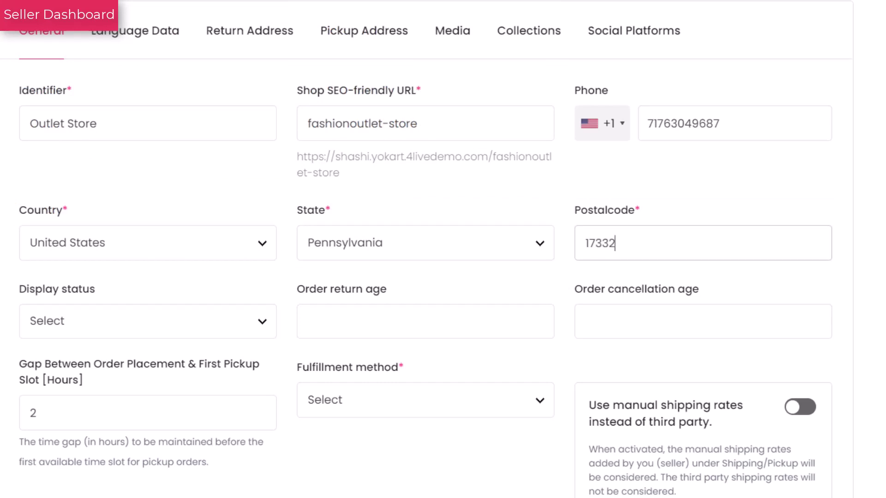
# Turn display status ON and set order return age 10 and cancellation age 20.
pyautogui.click(262, 322)
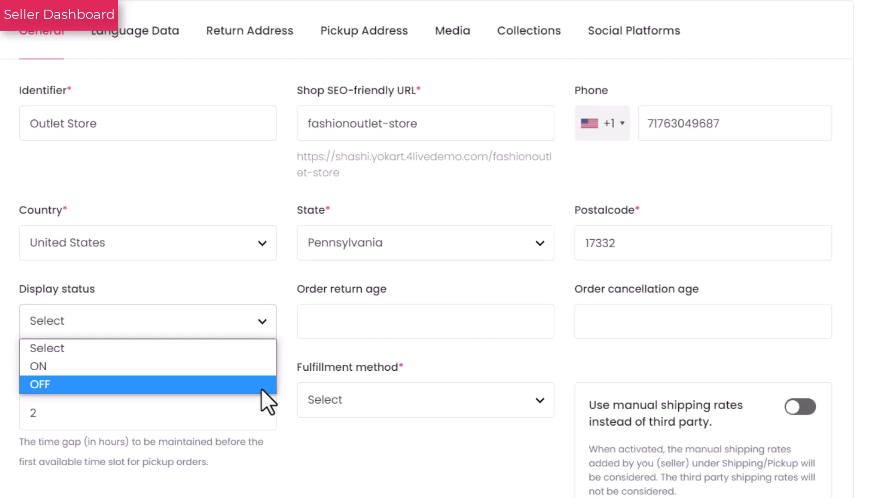
pyautogui.click(259, 374)
pyautogui.click(328, 318)
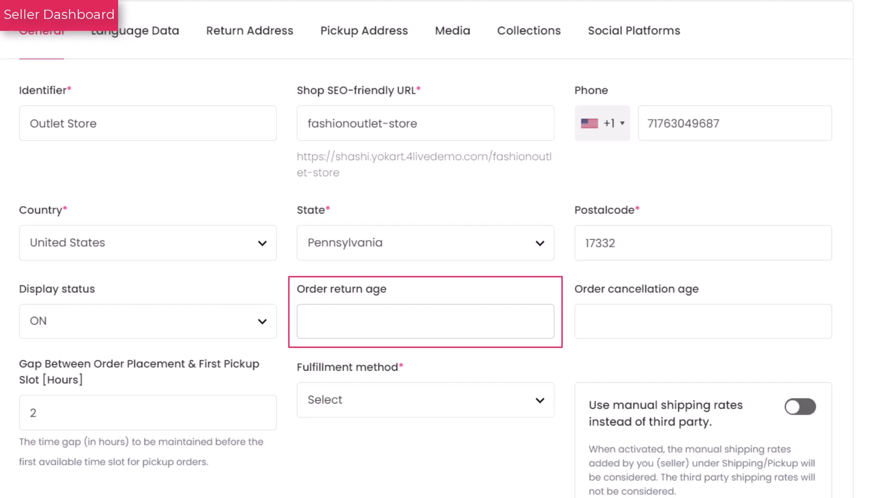
pyautogui.write('10')
pyautogui.click(714, 337)
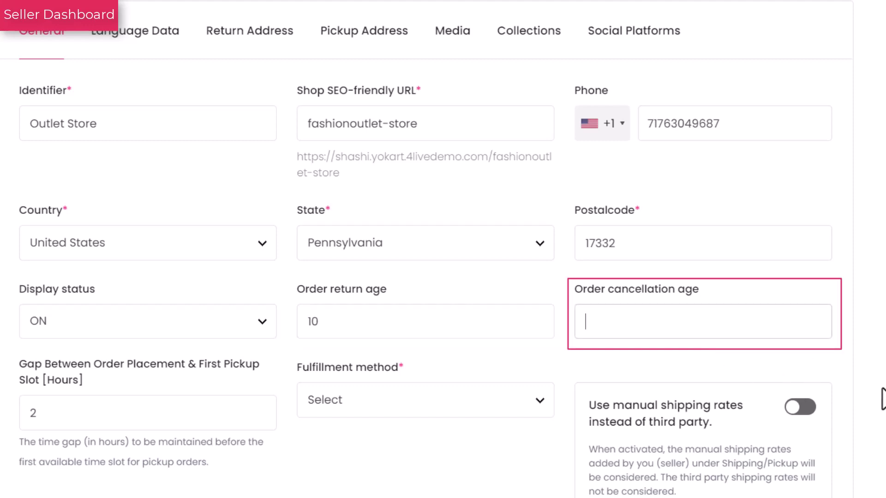
pyautogui.write('20')
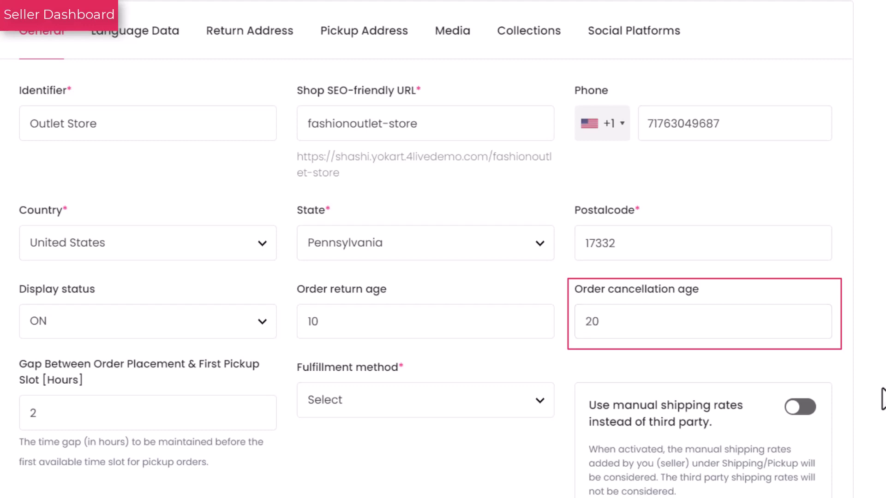
# Set the pickup gap to 3 hours, choose Ship Only fulfillment, and enable manual shipping rates.
pyautogui.scroll(-6, 884, 399)
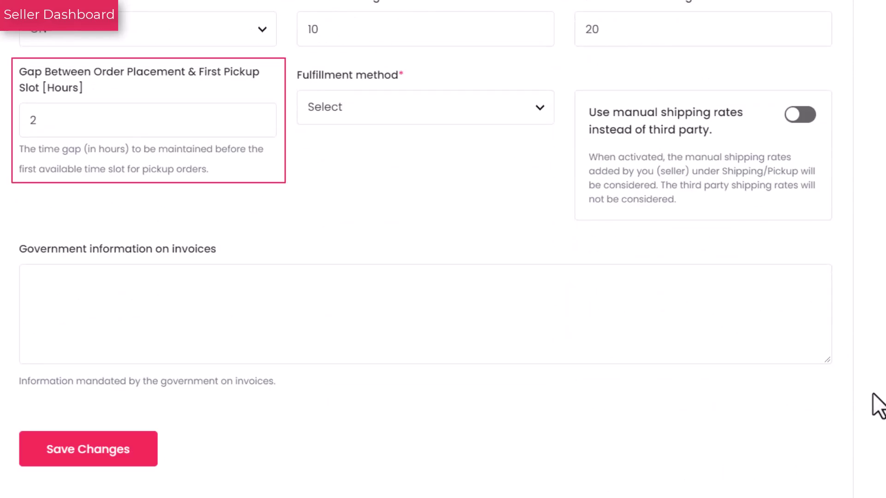
pyautogui.doubleClick(34, 127)
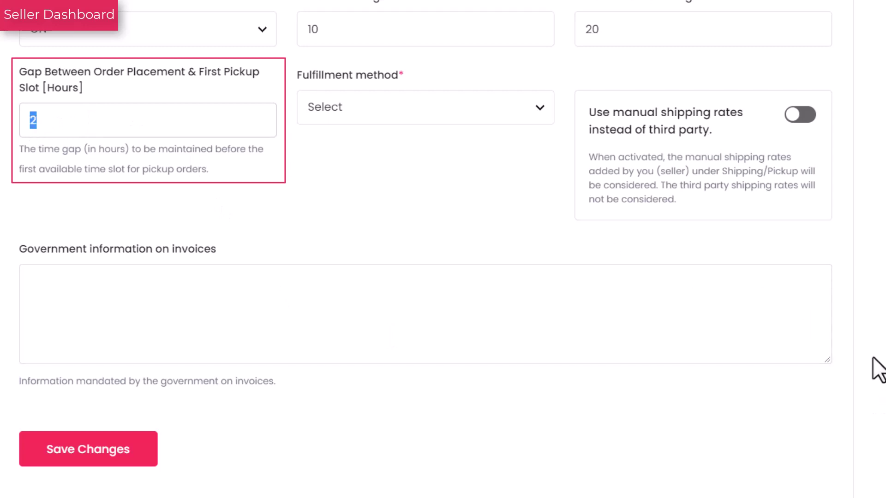
pyautogui.write('3')
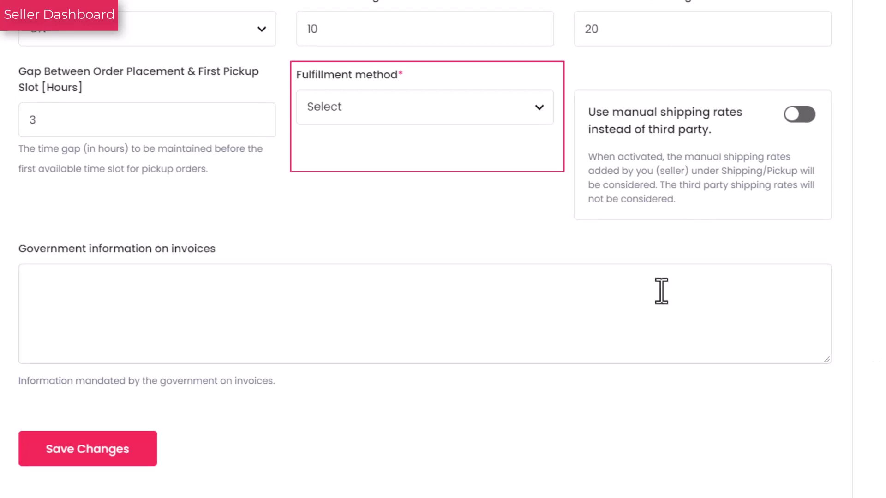
pyautogui.click(539, 111)
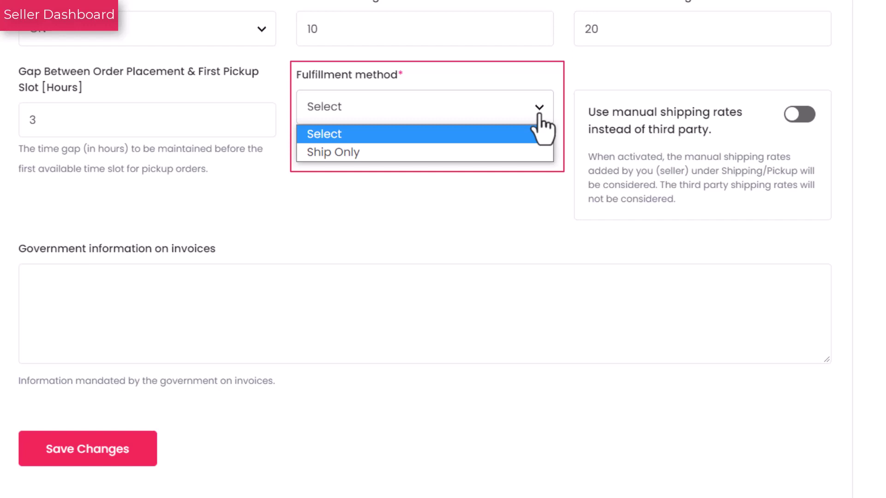
pyautogui.click(515, 154)
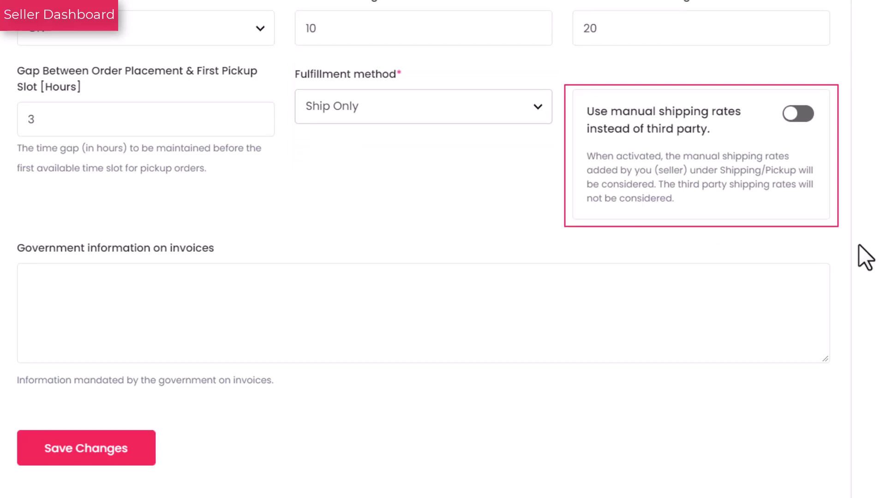
pyautogui.click(797, 115)
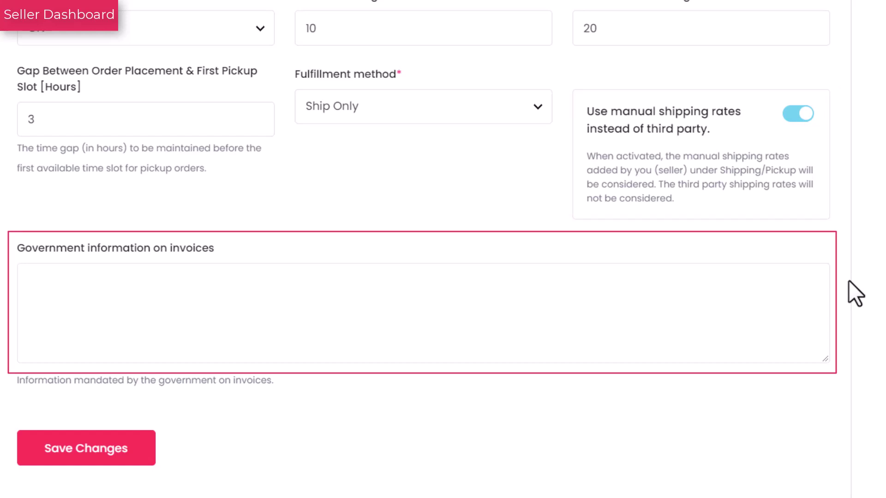
# Paste the invoice terms into the government information field and save the general details.
pyautogui.click(97, 293)
pyautogui.write('Terms & Conditions 10% new customer discount Please pay the invoice within 14 days.')
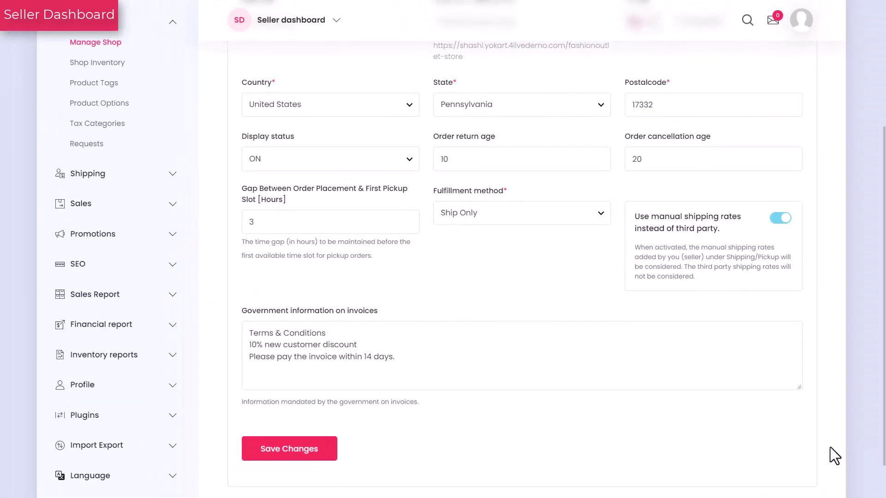
pyautogui.click(282, 454)
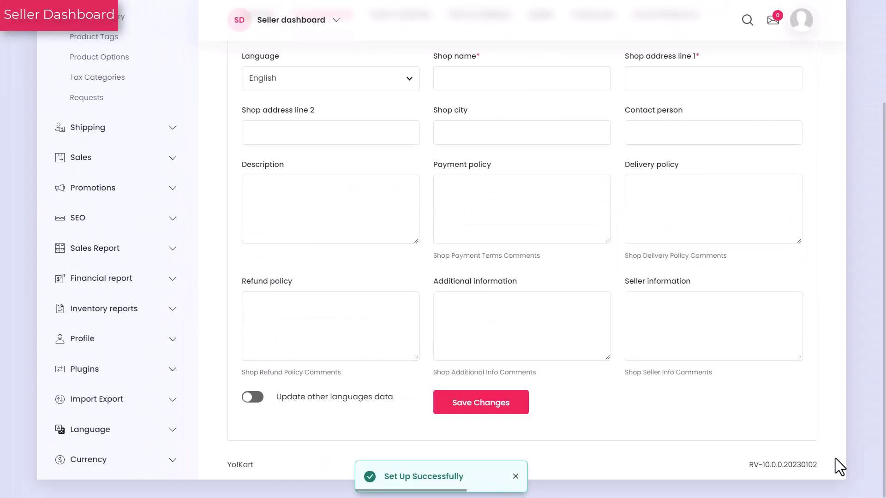
# In English, enter shop name 'Add To Cart', the address line, city Pennsylvania and contact person.
pyautogui.scroll(3, 835, 458)
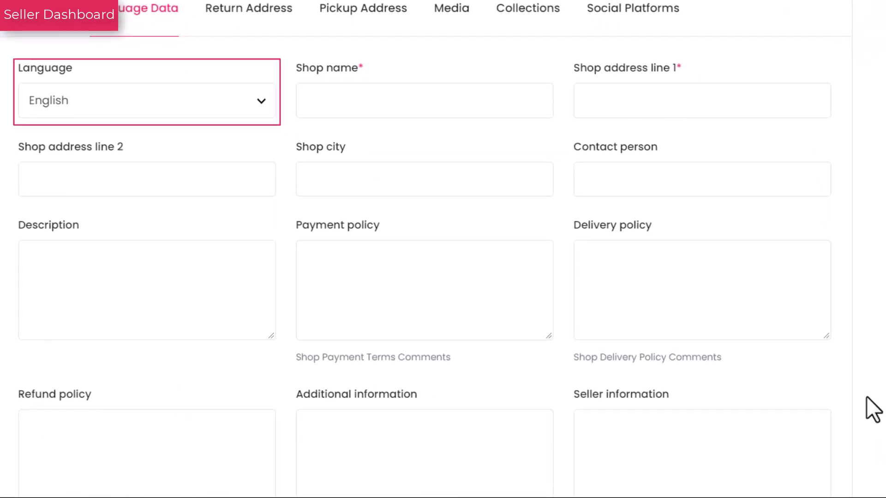
pyautogui.click(266, 113)
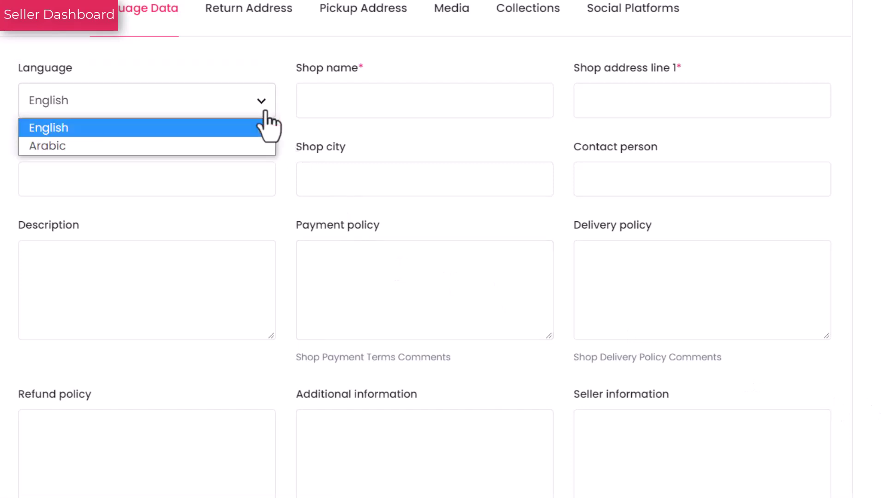
pyautogui.click(265, 113)
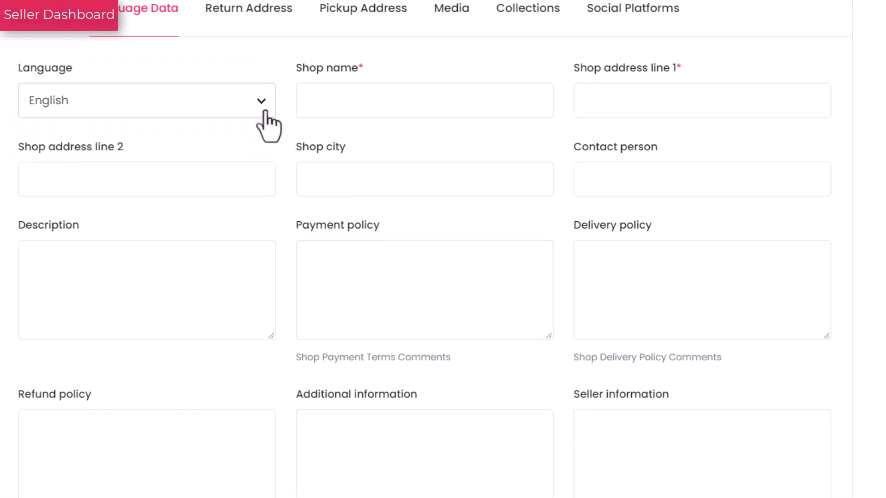
pyautogui.click(338, 108)
pyautogui.write('Add ')
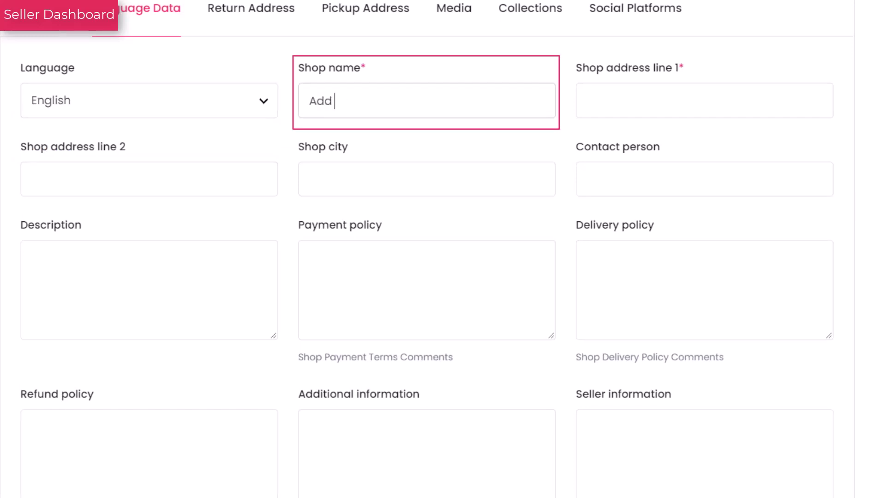
pyautogui.write('To Cart')
pyautogui.press('Tab')
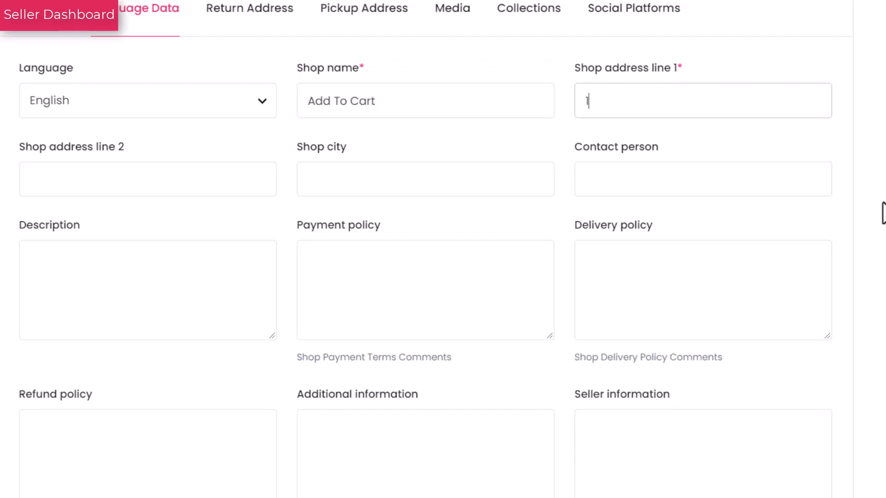
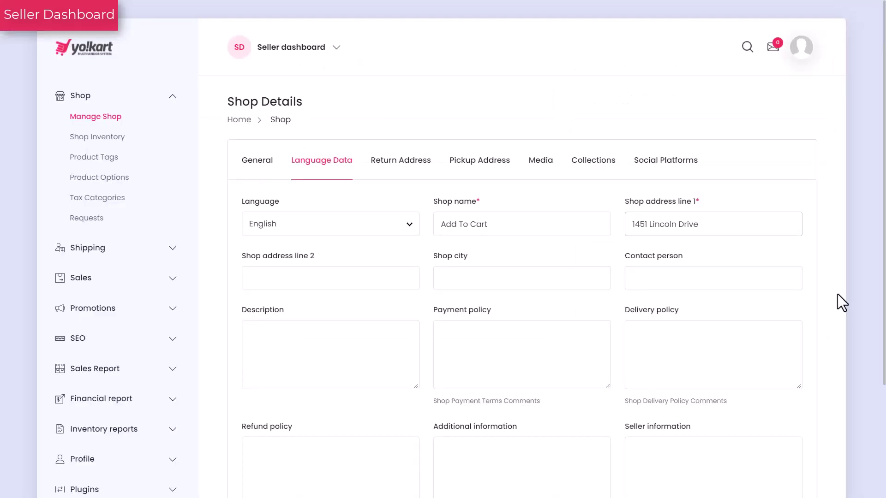
pyautogui.press('Tab')
pyautogui.write('Penn')
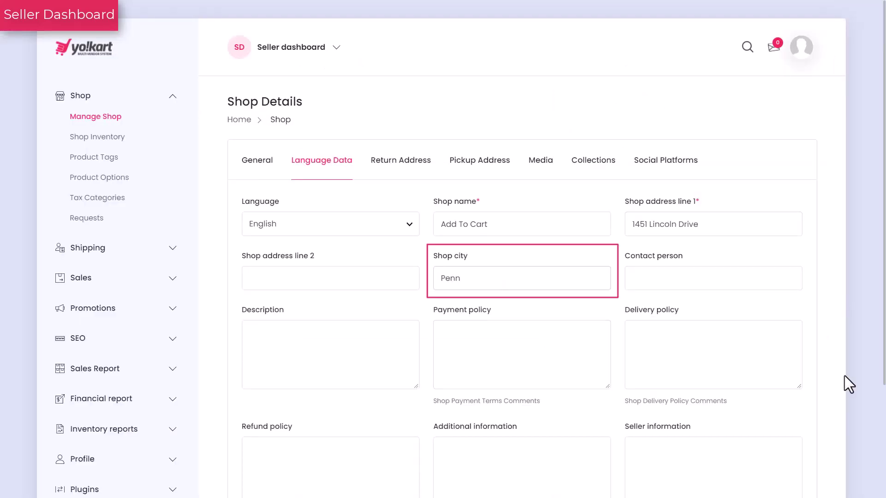
pyautogui.write('sylvania')
pyautogui.press('Tab')
pyautogui.write('Maxwell')
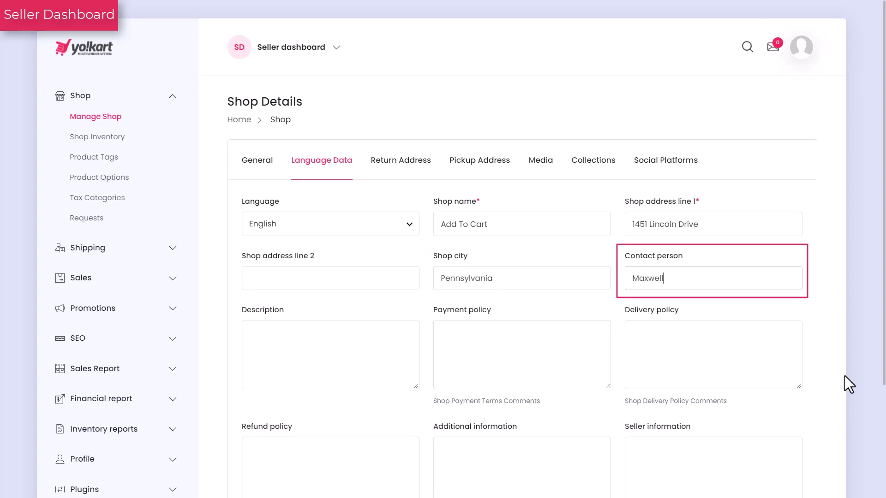
# Paste the shop description, payment, delivery and refund policies, additional and seller information.
pyautogui.press('Tab')
pyautogui.write('We all know that trends come and go but a feel and demand for quality clothing remains intact. It is a common saying "beauty of the fashion enhances with age" and it is true, we have brands that appeal to you at every age.')
pyautogui.press('Tab')
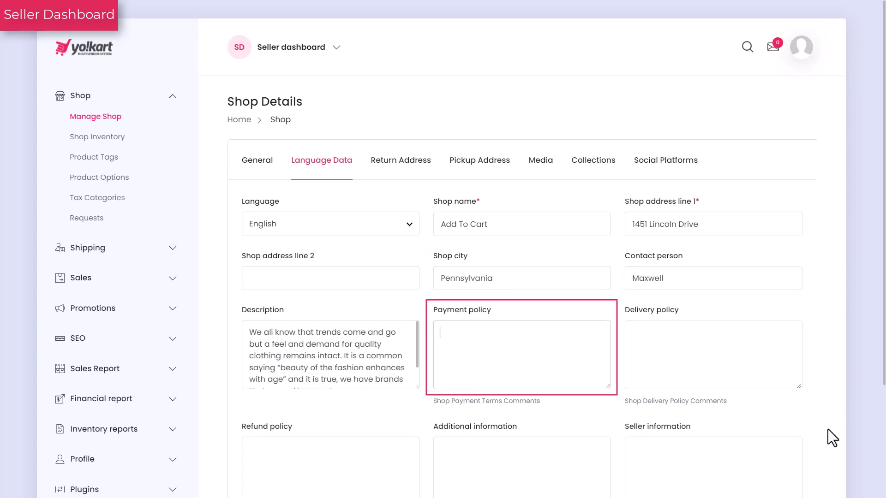
pyautogui.hotkey('ctrl', 'v')
pyautogui.press('Tab')
pyautogui.hotkey('ctrl', 'v')
pyautogui.press('Tab')
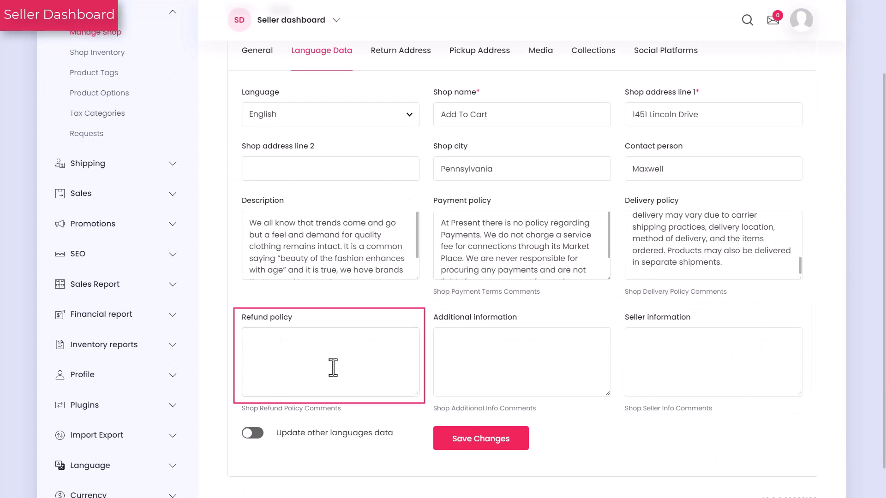
pyautogui.hotkey('ctrl', 'v')
pyautogui.scroll(-1, 612, 437)
pyautogui.press('Tab')
pyautogui.hotkey('ctrl', 'v')
pyautogui.press('Tab')
pyautogui.write("Buyer shall immediately review the information and within twenty (20) days of Buyer's receipt of the information, Buyer will notify Seller in writing of any item disclosed in the Information which is objectionable to Buyer and whether Buyer still intends to proceed with the transaction described herein or to abandon such transaction.")
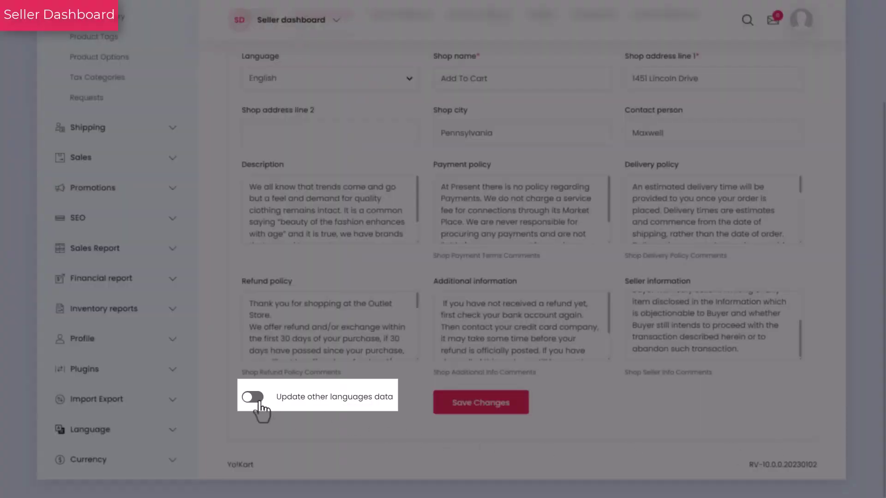
# Switch on 'Update other languages data' and save the shop's language details.
pyautogui.click(258, 400)
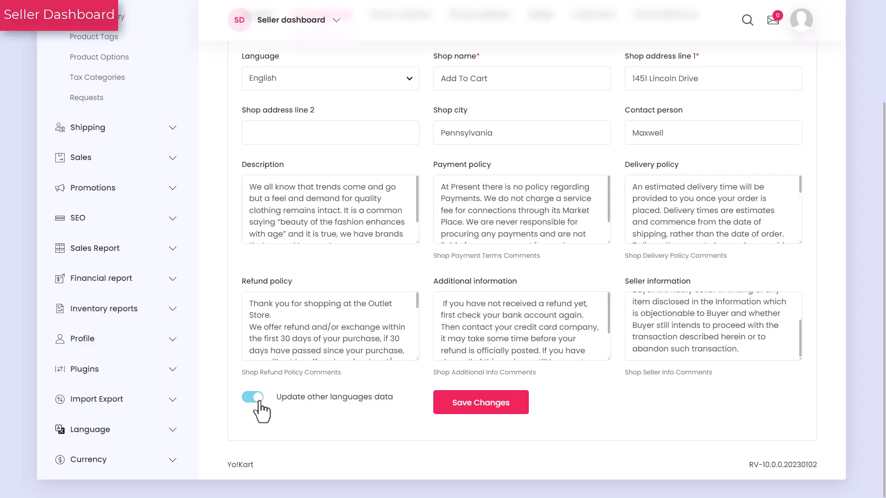
pyautogui.click(471, 415)
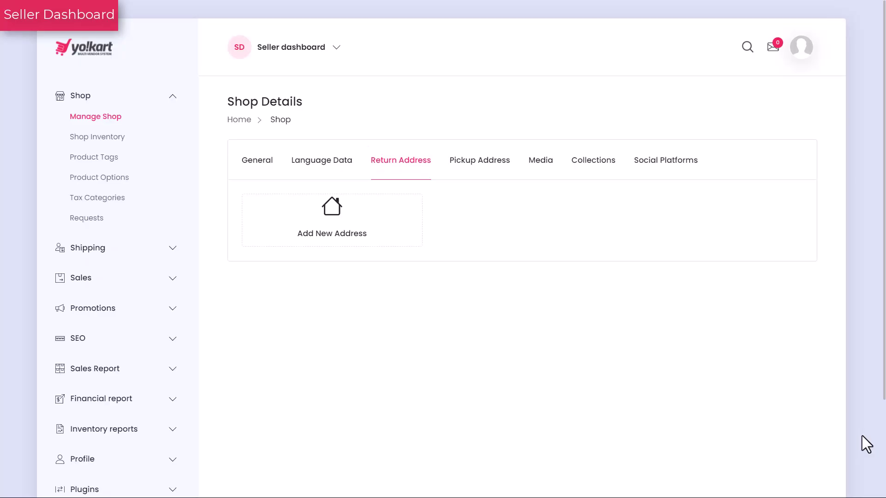
# Enter the return contact's name, city and street address, and choose Pennsylvania as state.
pyautogui.click(331, 246)
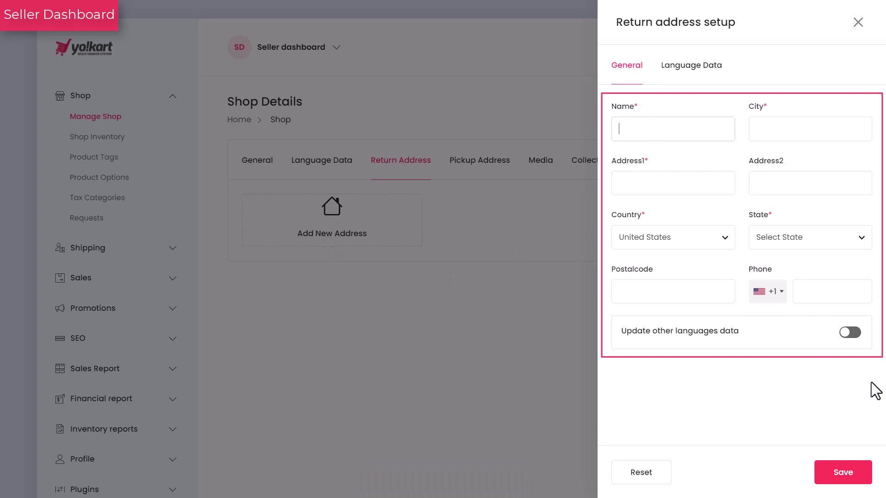
pyautogui.write('Monica Ge')
pyautogui.write('ller')
pyautogui.write('Hanover')
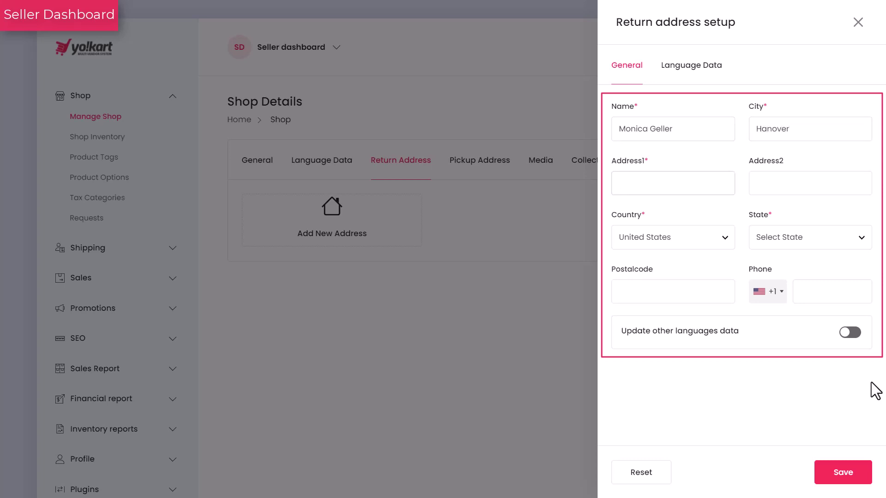
pyautogui.press('Tab')
pyautogui.click(864, 249)
pyautogui.write('penn')
pyautogui.press('Tab')
# Add the postal code and phone, apply to other languages, save, and close the return address.
pyautogui.write('15004')
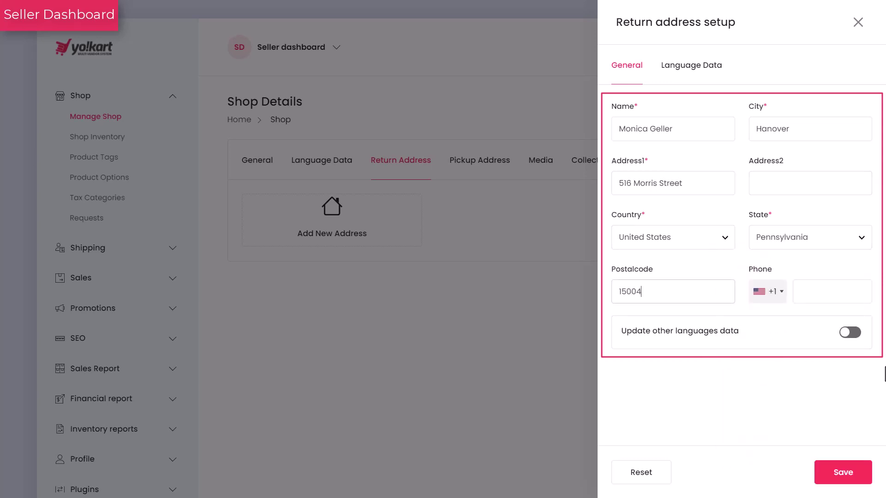
pyautogui.press('Tab')
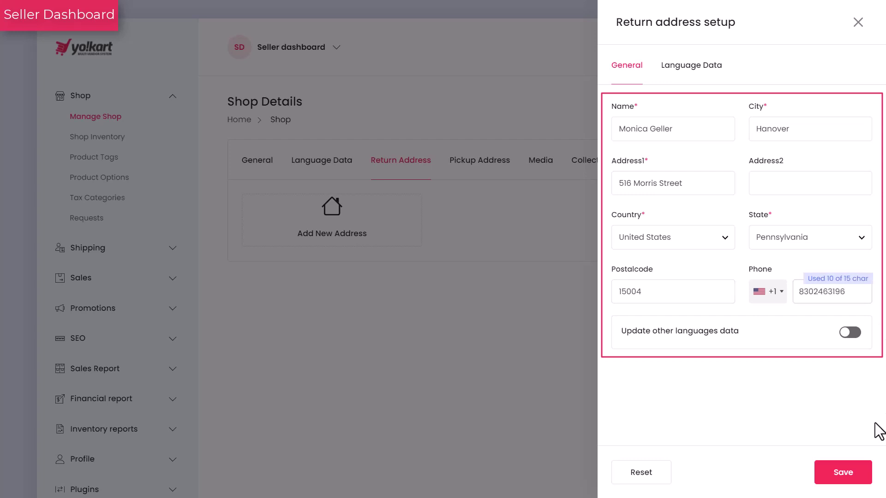
pyautogui.press('Tab')
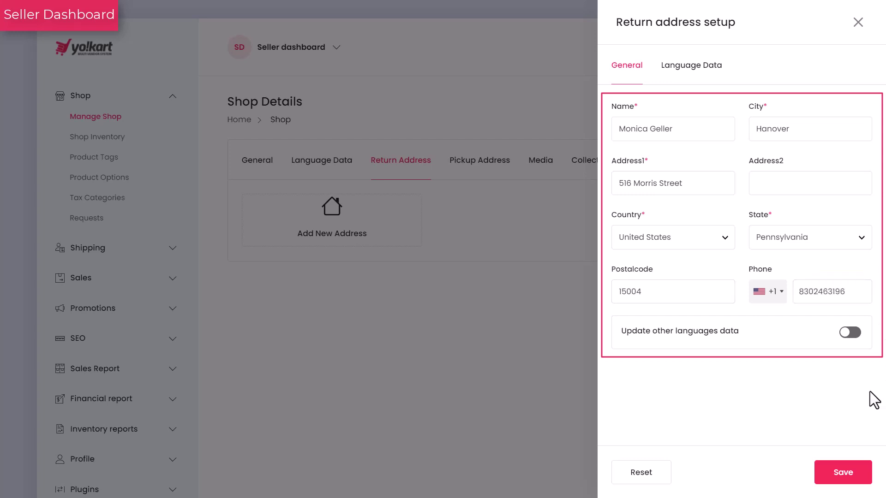
pyautogui.click(853, 335)
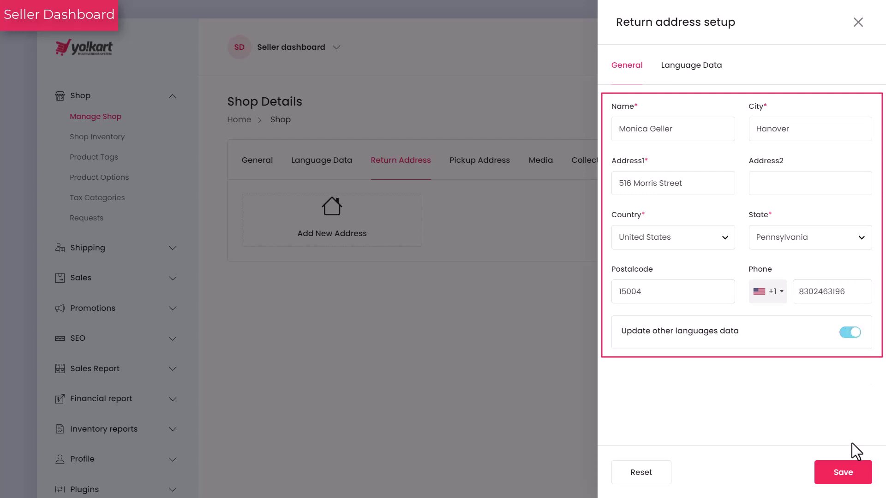
pyautogui.click(850, 483)
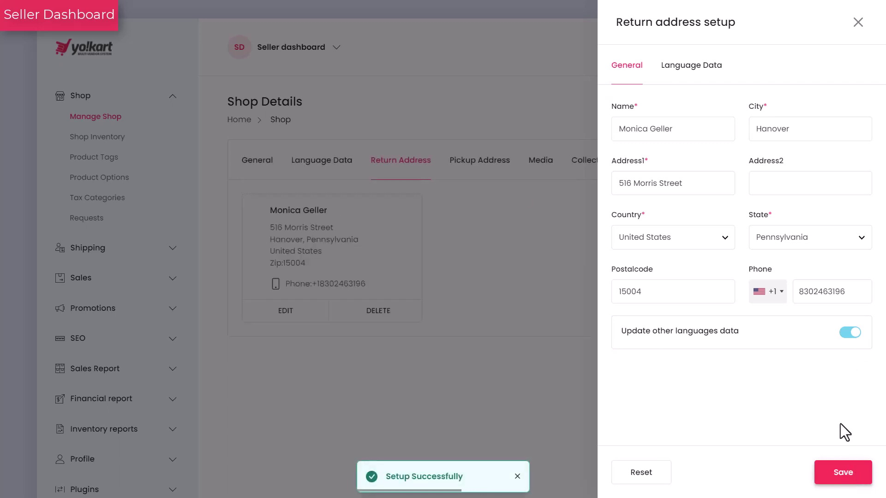
pyautogui.click(858, 24)
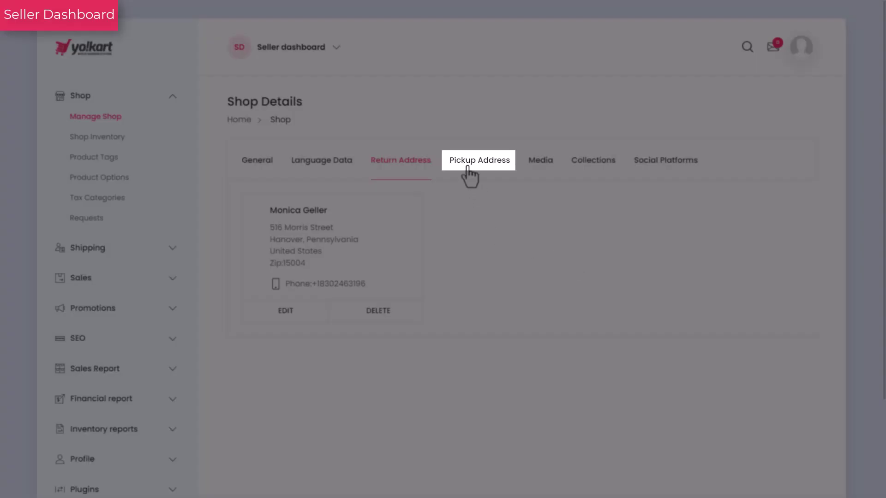
# Begin an English pickup address labelled Warehouse, named Fulfillment Center, with its street address.
pyautogui.click(471, 173)
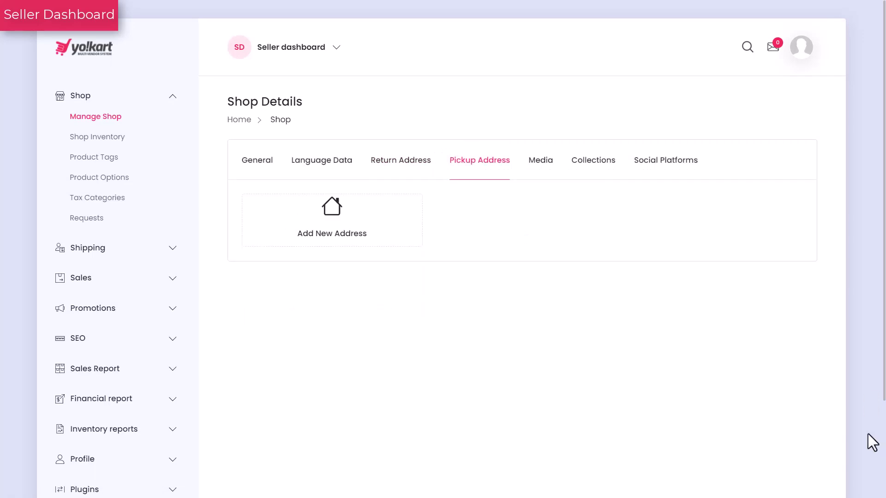
pyautogui.click(314, 236)
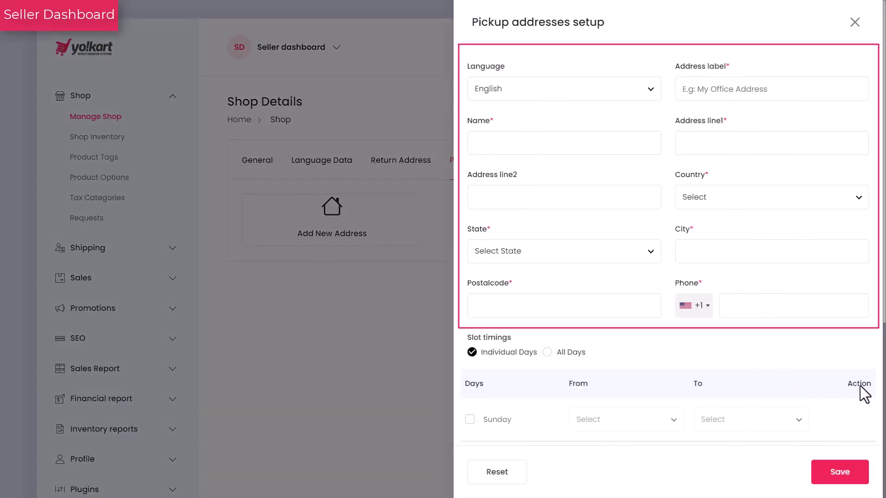
pyautogui.click(654, 92)
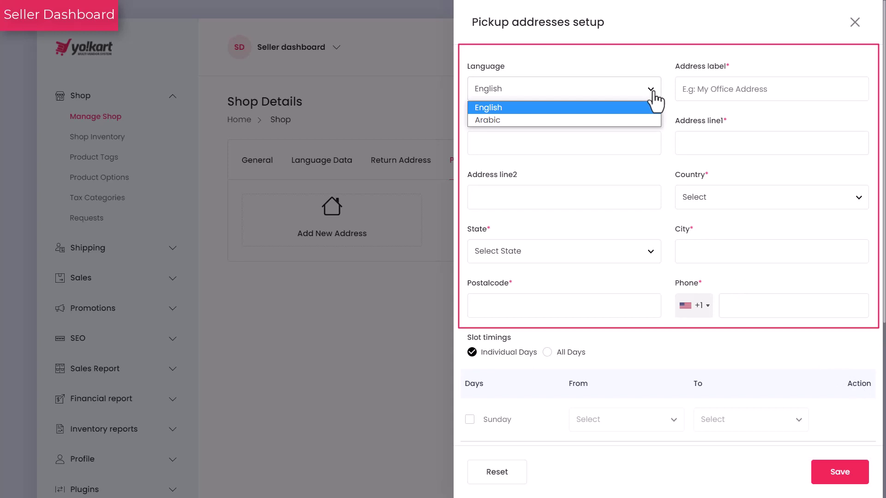
pyautogui.press('Tab')
pyautogui.press('Tab')
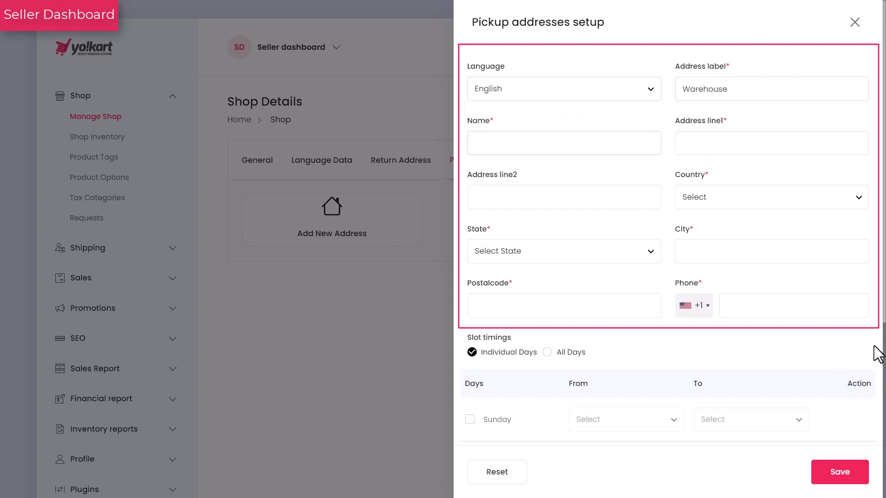
pyautogui.press('Tab')
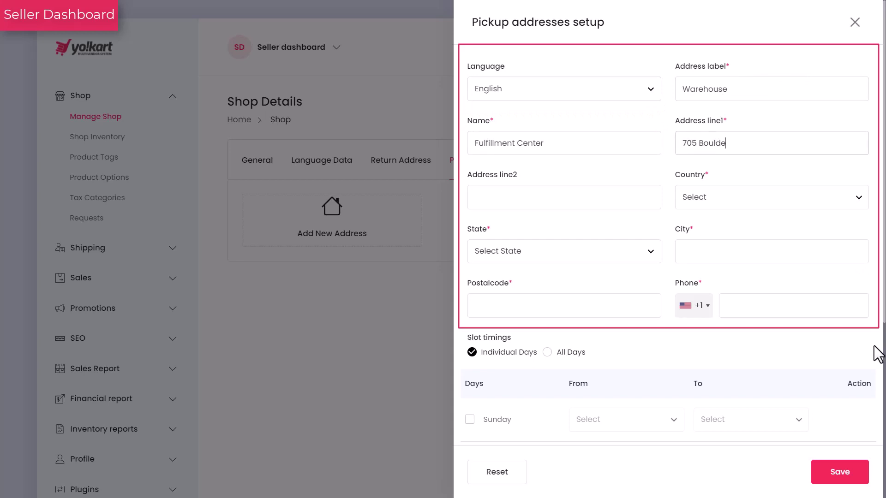
# Set the pickup country to United States, state Pennsylvania, city Breinigsville, and enter its postal code.
pyautogui.click(789, 203)
pyautogui.press('u')
pyautogui.scroll(-2, 738, 400)
pyautogui.click(739, 409)
pyautogui.click(649, 253)
pyautogui.write('penn')
pyautogui.press('Return')
pyautogui.click(704, 251)
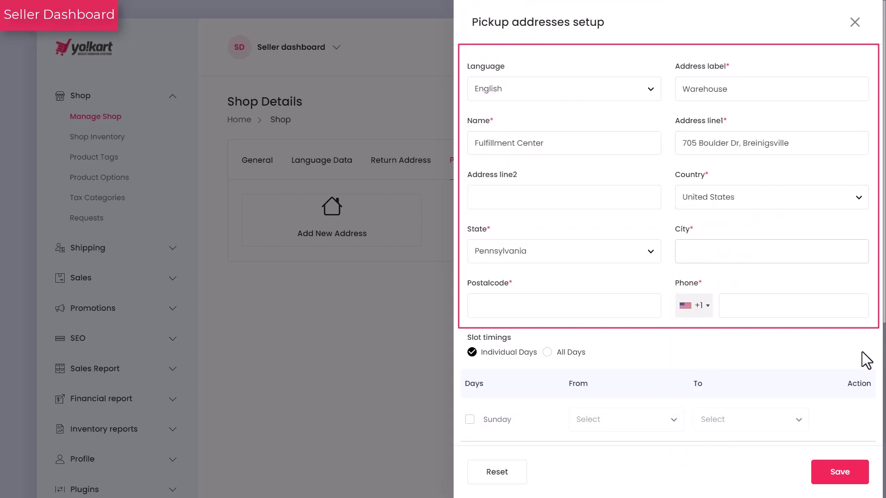
pyautogui.write('Breinigsville')
pyautogui.press('Tab')
pyautogui.write('18031')
pyautogui.press('Tab')
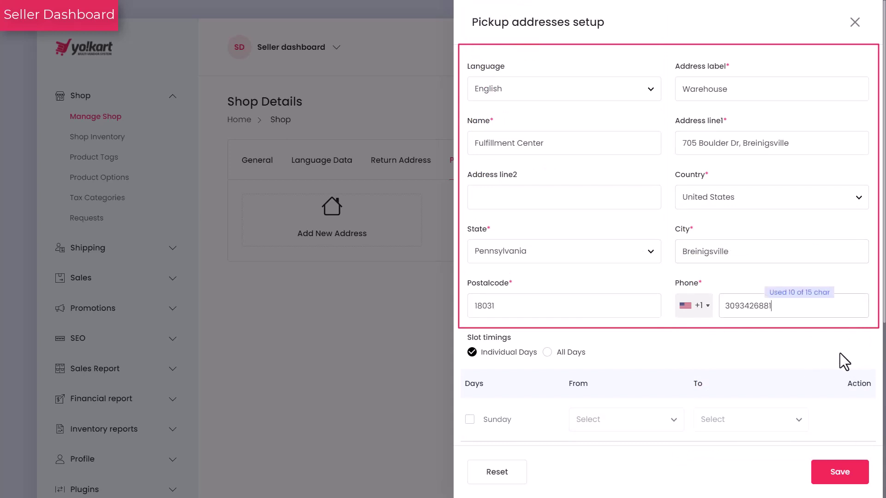
# Enter the pickup phone number and add a Sunday pickup slot from 01:30 to 07:30.
pyautogui.scroll(-3, 878, 360)
pyautogui.scroll(-3, 879, 361)
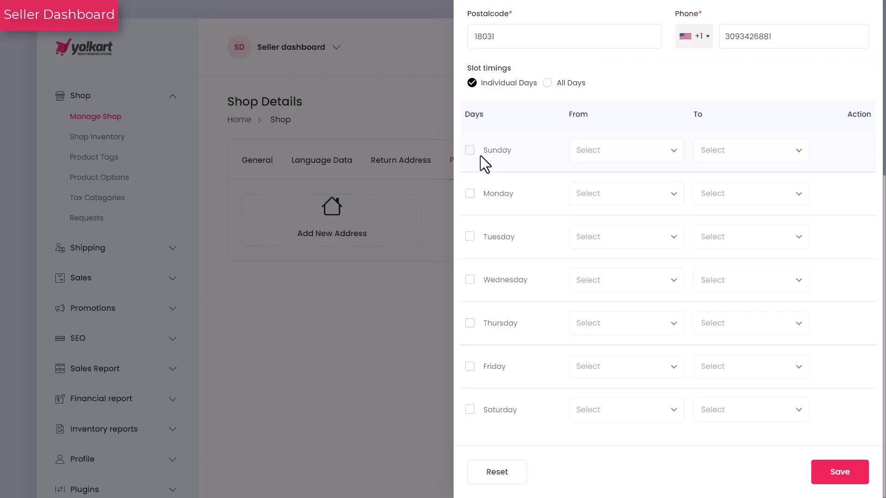
pyautogui.click(471, 151)
pyautogui.click(664, 152)
pyautogui.click(667, 220)
pyautogui.click(758, 151)
pyautogui.click(738, 319)
# Add a Monday pickup slot with a 10:30 closing time.
pyautogui.click(469, 194)
pyautogui.click(664, 194)
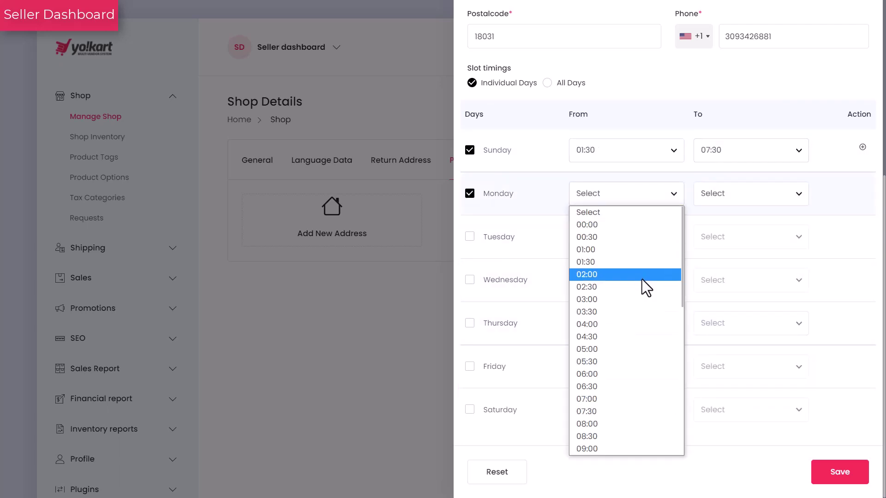
pyautogui.click(638, 252)
pyautogui.click(738, 193)
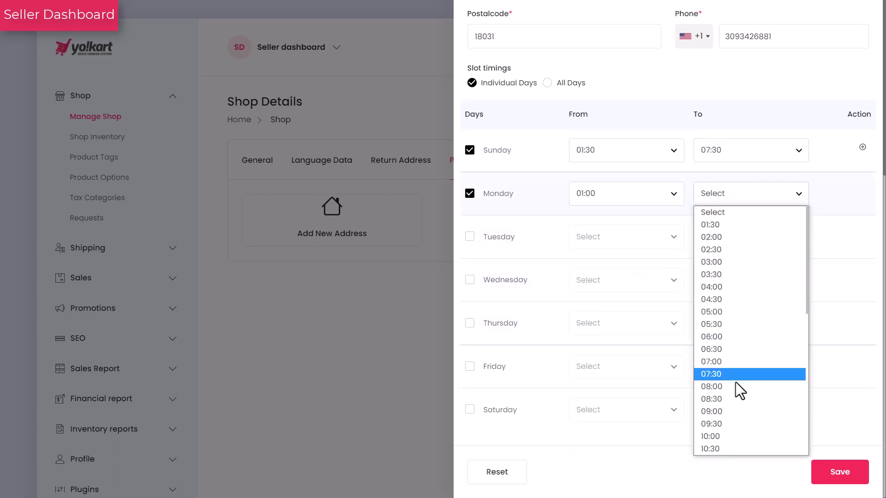
pyautogui.click(738, 454)
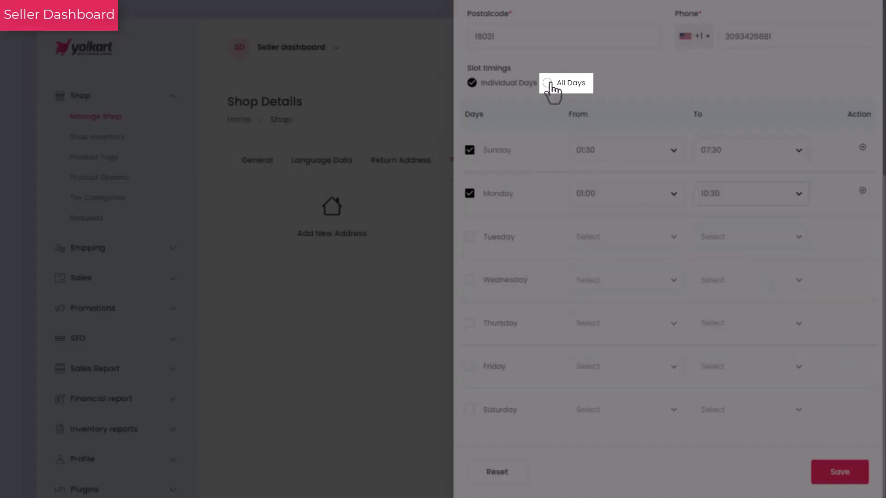
# Switch to a single all-days pickup slot from 01:00 to 08:30 and save the address.
pyautogui.click(548, 84)
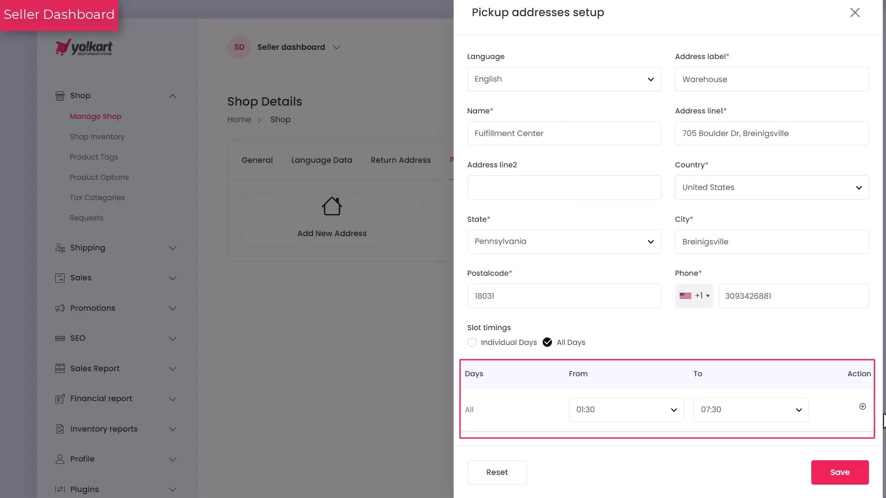
pyautogui.click(678, 410)
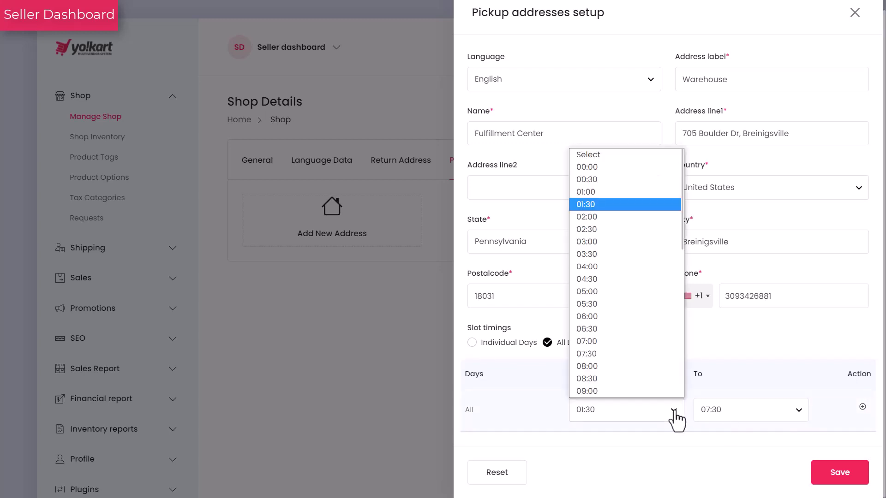
pyautogui.click(628, 189)
pyautogui.click(798, 409)
pyautogui.click(760, 356)
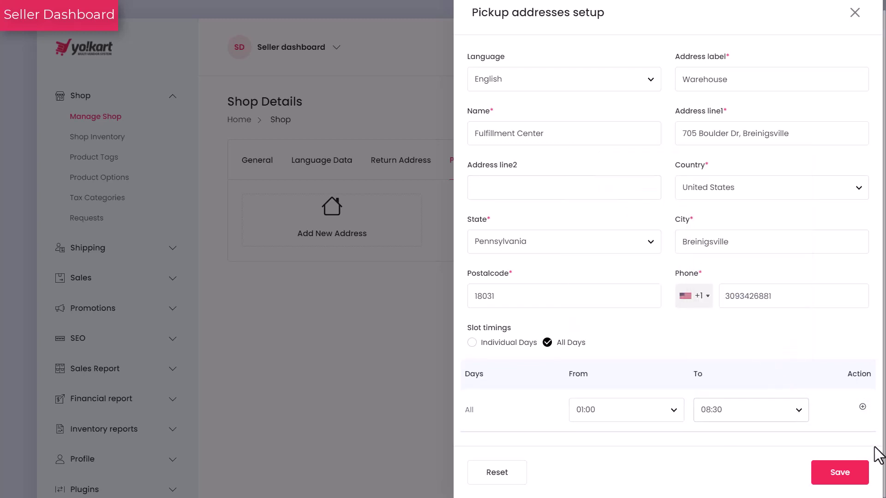
pyautogui.click(840, 478)
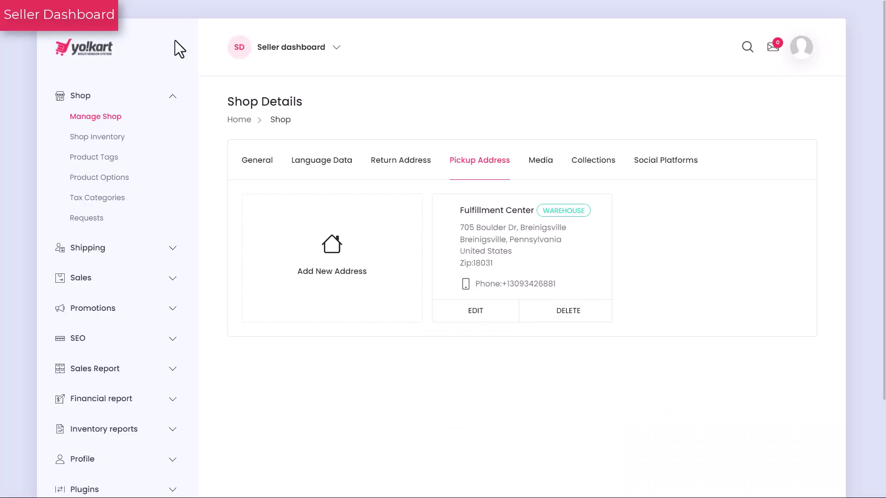
# Upload the 'download (1)' image as the shop banner on the Media tab.
pyautogui.click(538, 172)
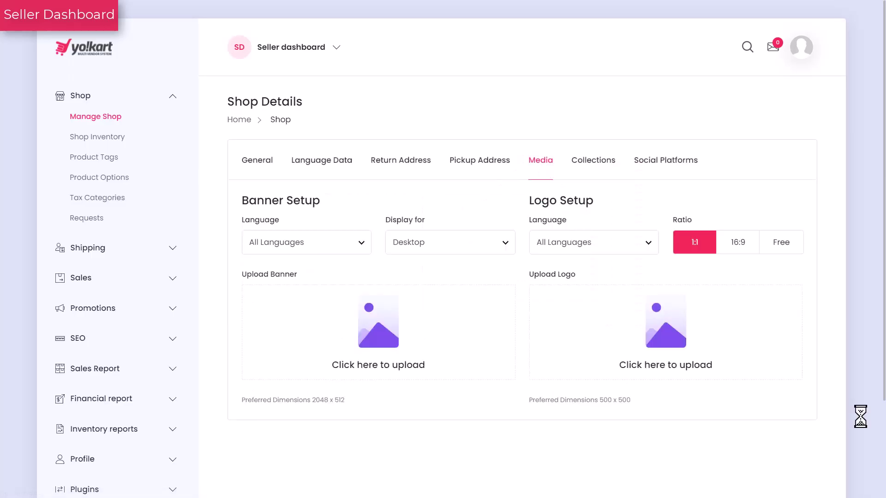
pyautogui.click(376, 336)
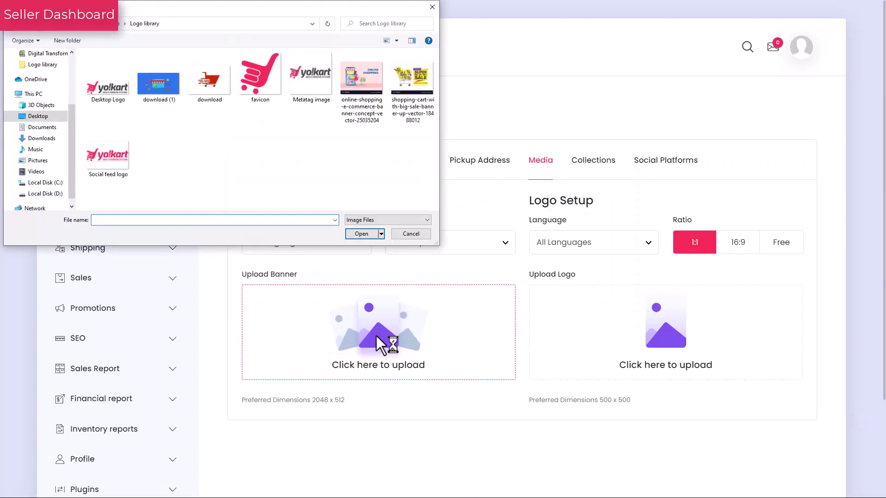
pyautogui.click(159, 99)
pyautogui.click(365, 234)
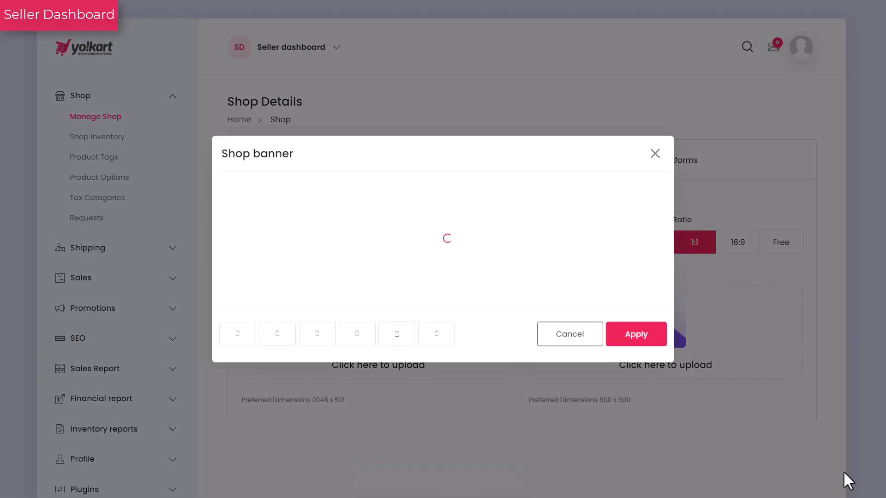
pyautogui.click(644, 345)
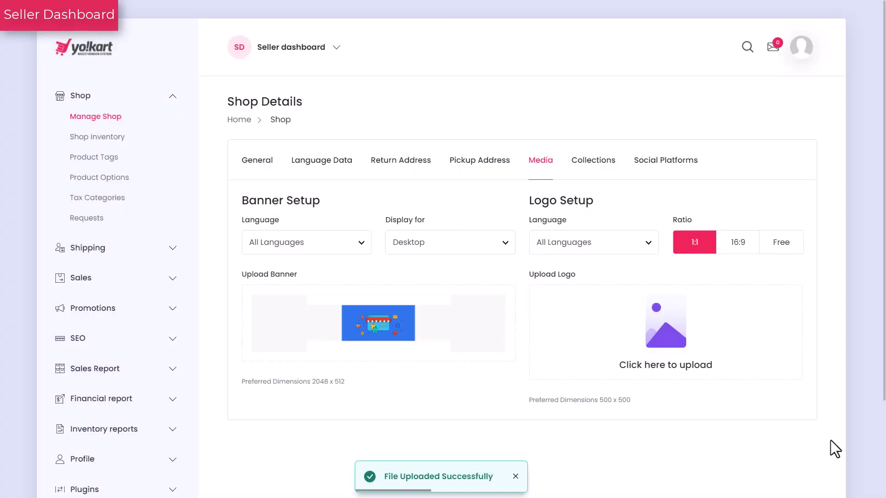
# Upload the 'download' image as the shop's red shopping-cart logo.
pyautogui.click(672, 359)
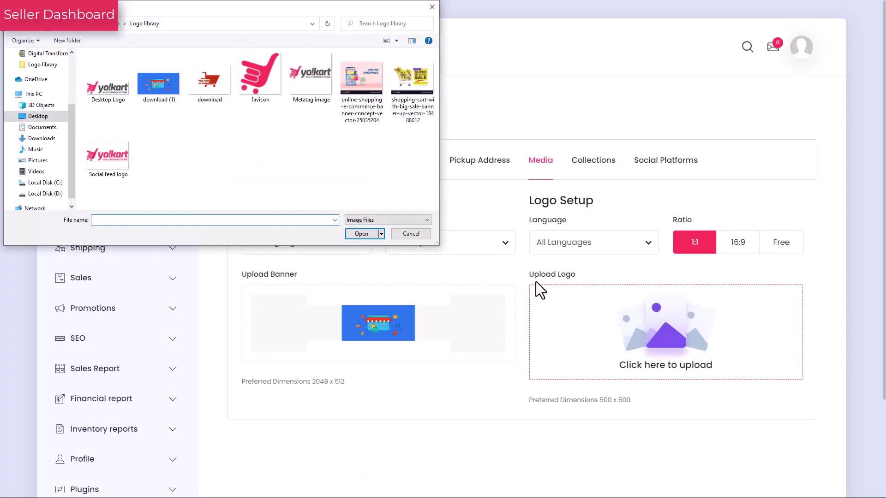
pyautogui.click(212, 98)
pyautogui.click(362, 234)
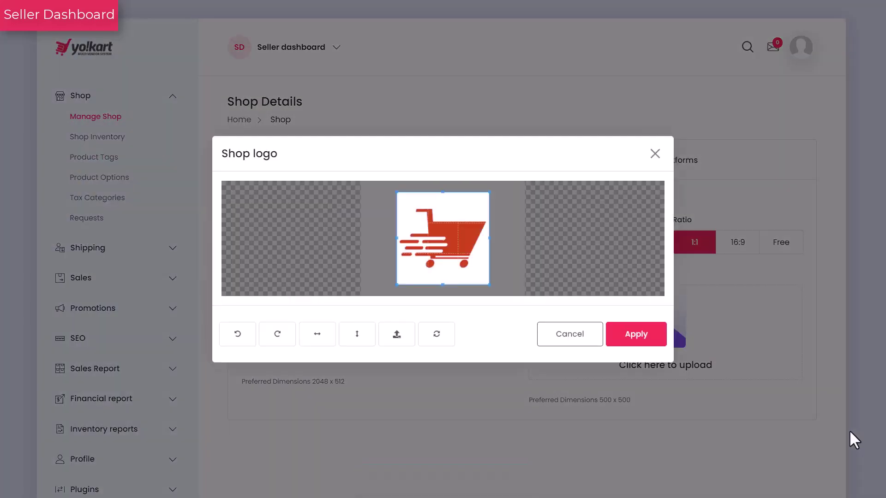
pyautogui.click(854, 461)
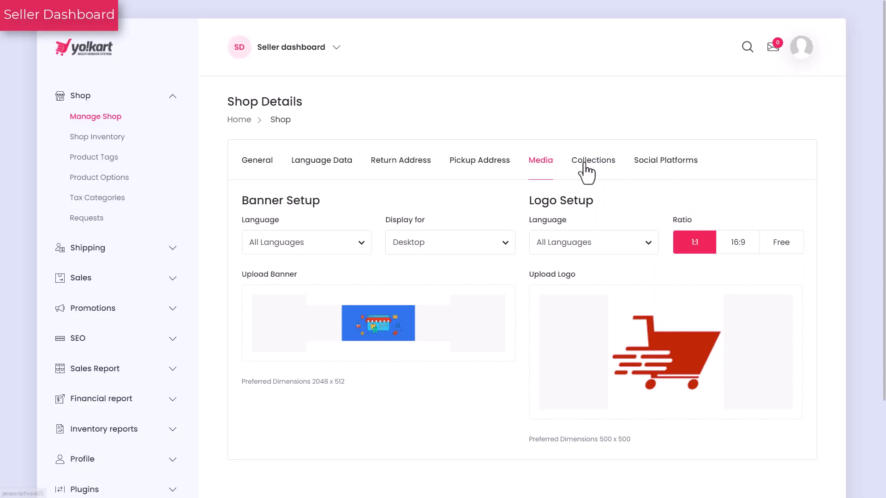
# Start a new shop collection named 'Black Friday Sale'.
pyautogui.click(584, 165)
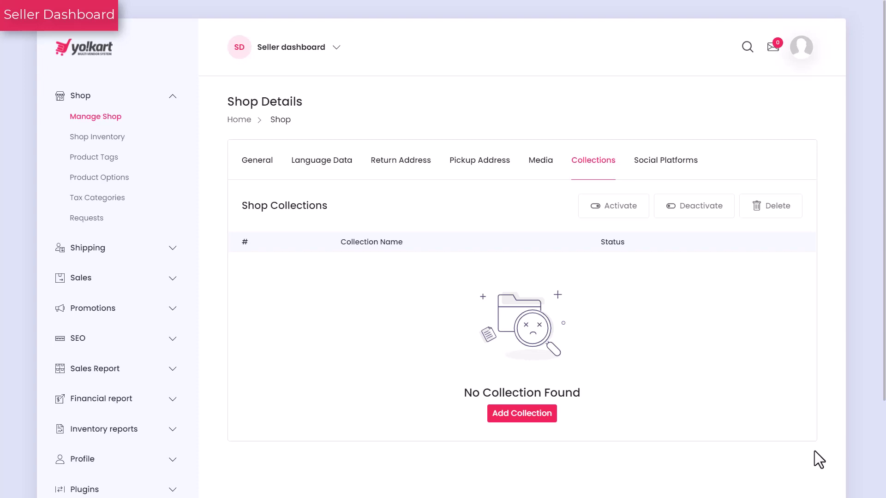
pyautogui.click(524, 425)
pyautogui.click(577, 188)
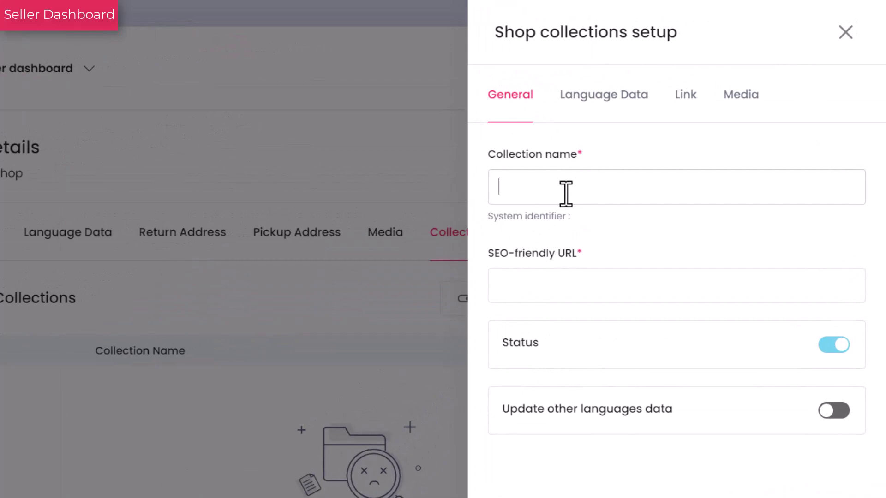
pyautogui.write('Black Friday Sal')
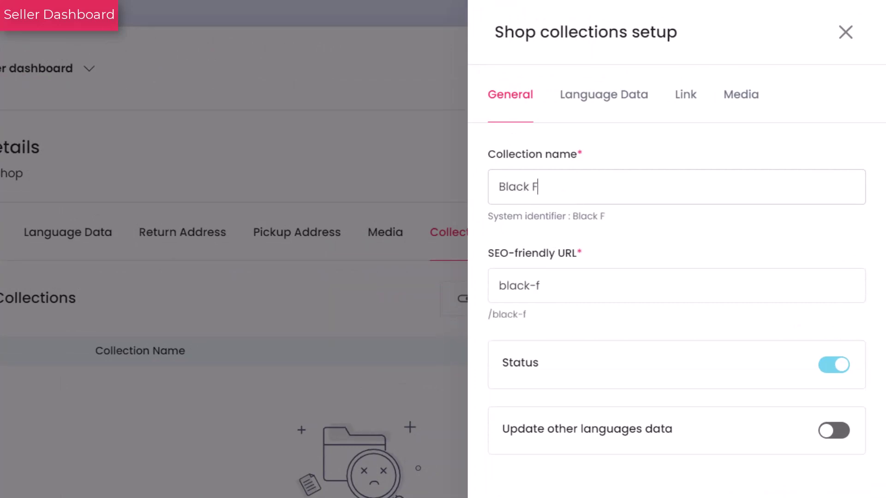
pyautogui.write('e')
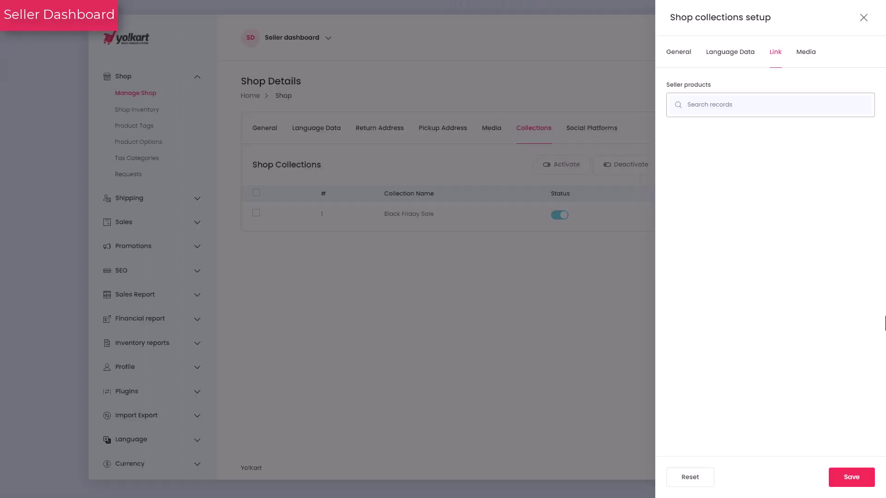
# Add blue size 6 Razmaz Fashion shoes, Reebok canvas shoes and white size 8 Razmaz shoes.
pyautogui.click(705, 105)
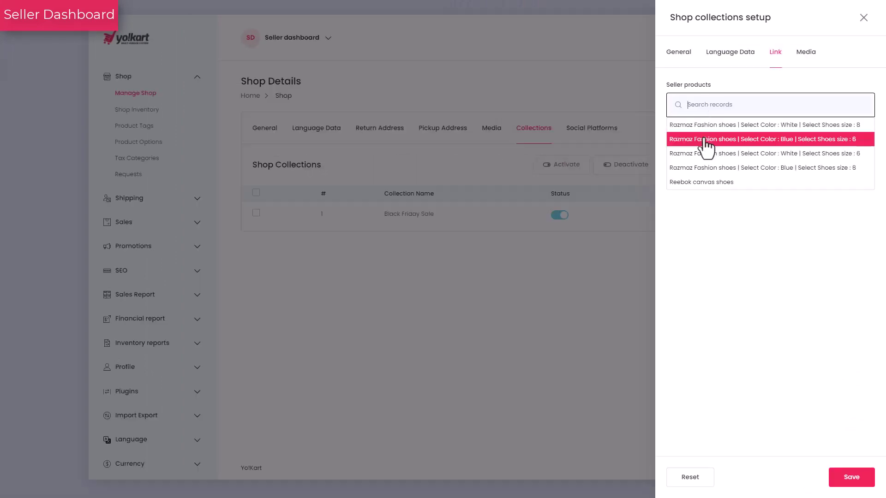
pyautogui.click(707, 147)
pyautogui.click(694, 118)
pyautogui.click(701, 167)
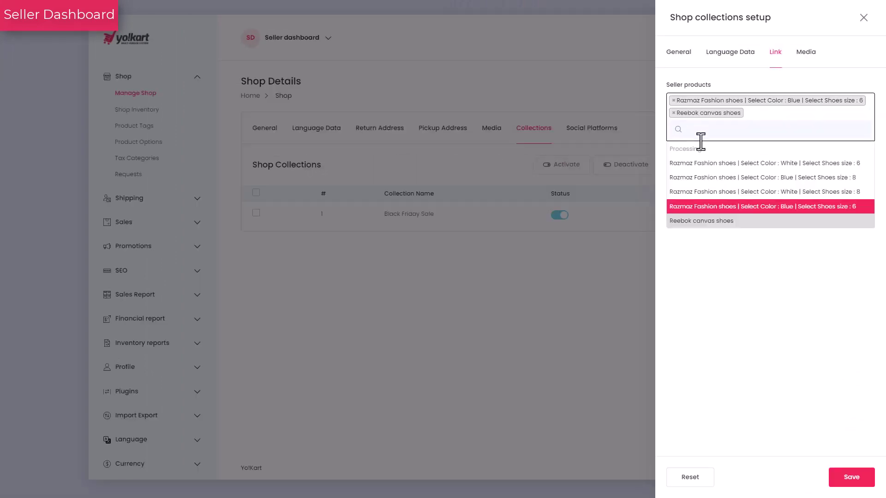
pyautogui.click(702, 191)
pyautogui.click(852, 479)
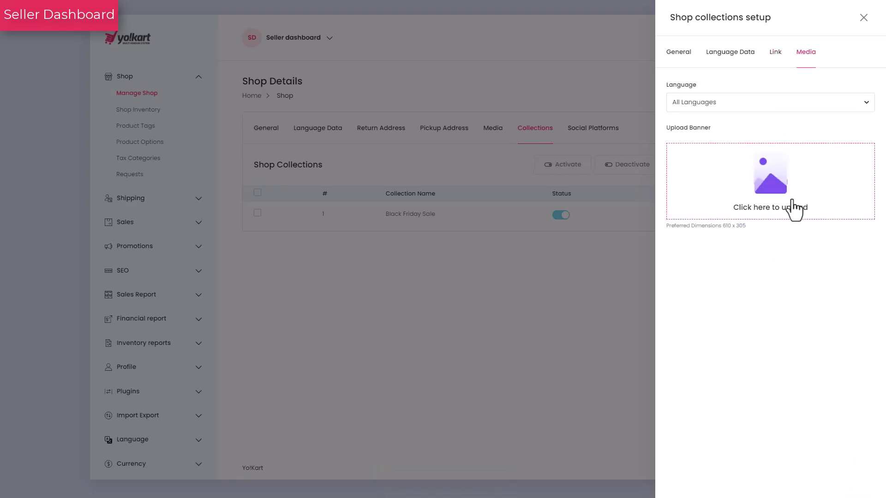
# Upload download.jpeg as the collection banner.
pyautogui.click(788, 194)
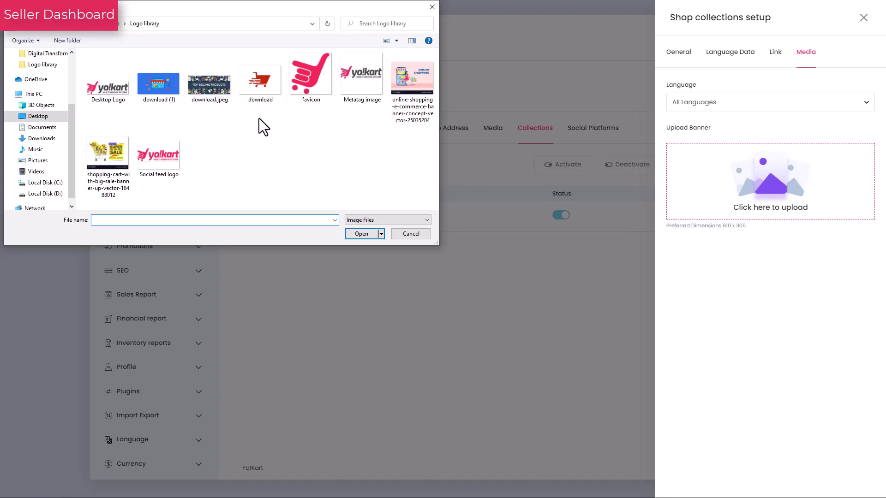
pyautogui.click(209, 85)
pyautogui.click(368, 236)
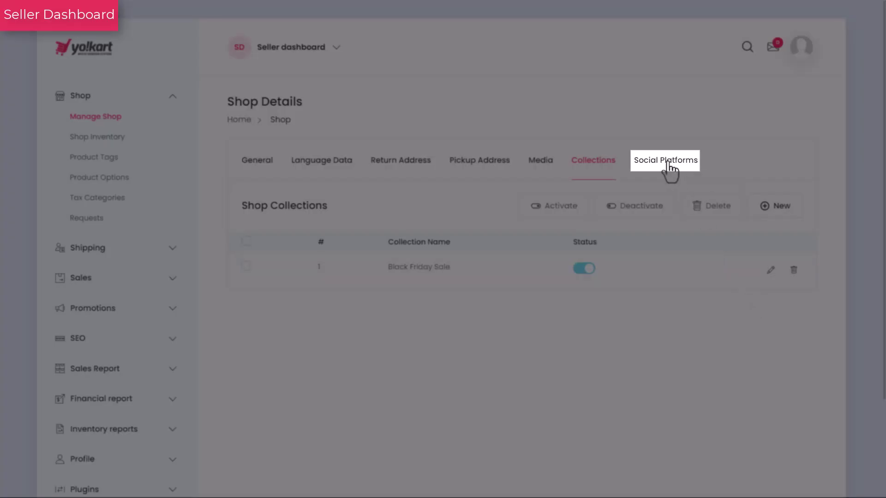
pyautogui.click(667, 161)
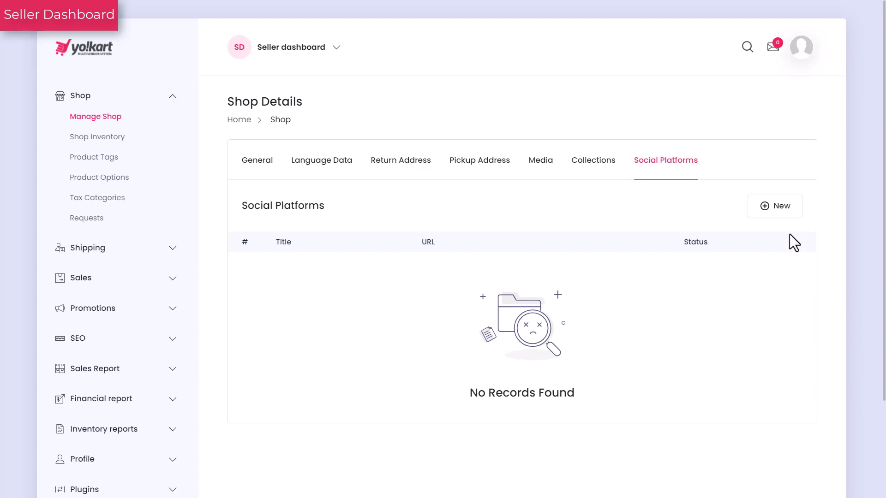
pyautogui.click(777, 210)
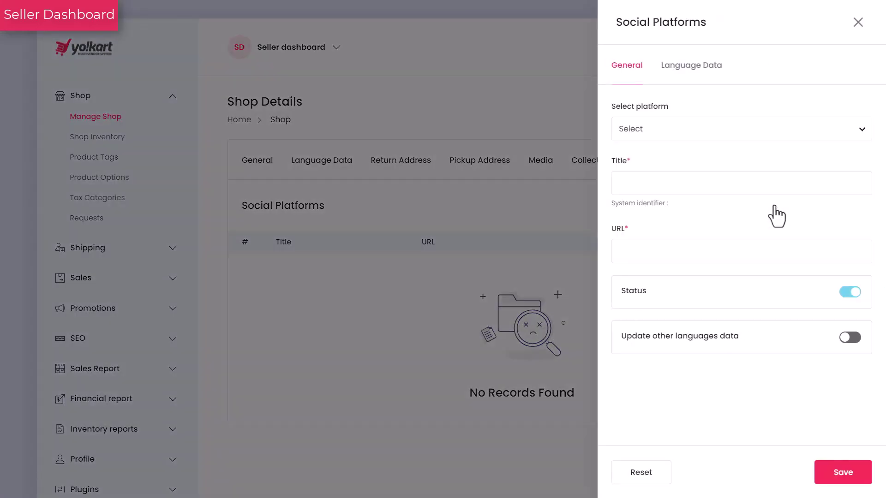
pyautogui.click(862, 136)
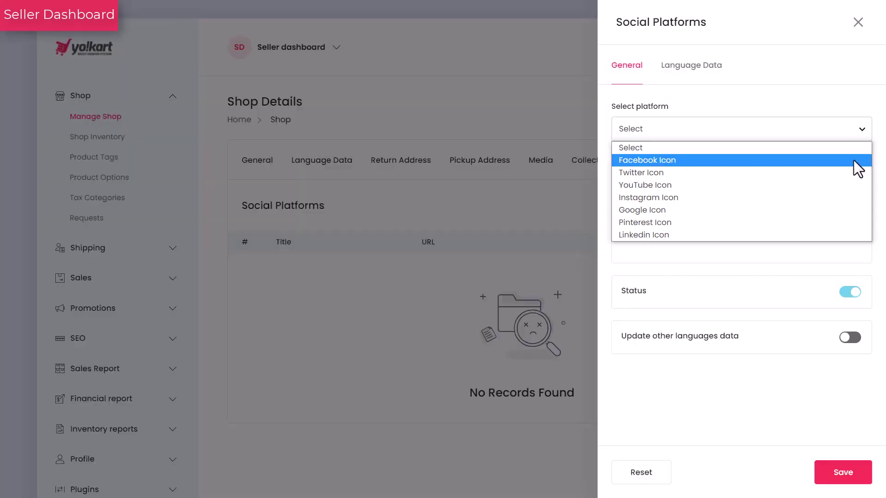
pyautogui.click(853, 160)
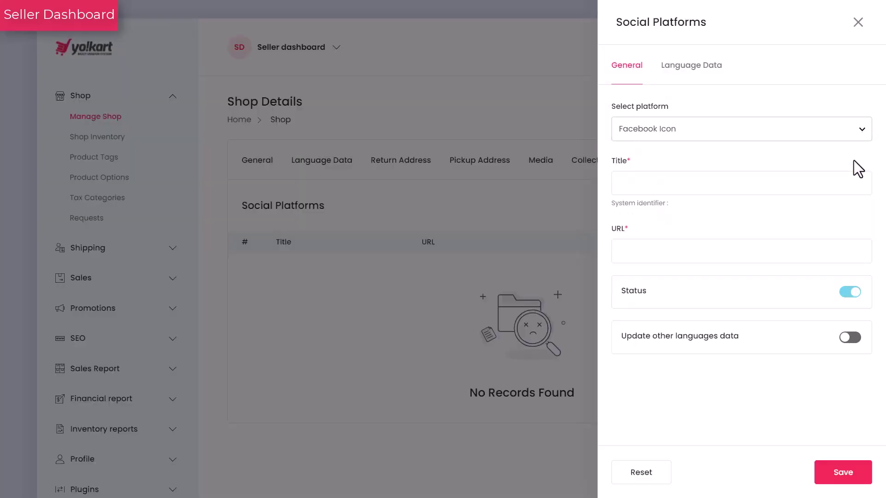
pyautogui.click(844, 189)
pyautogui.write('Facebook')
pyautogui.press('Tab')
pyautogui.write('https://www.facebook.com/YoKartSoftware')
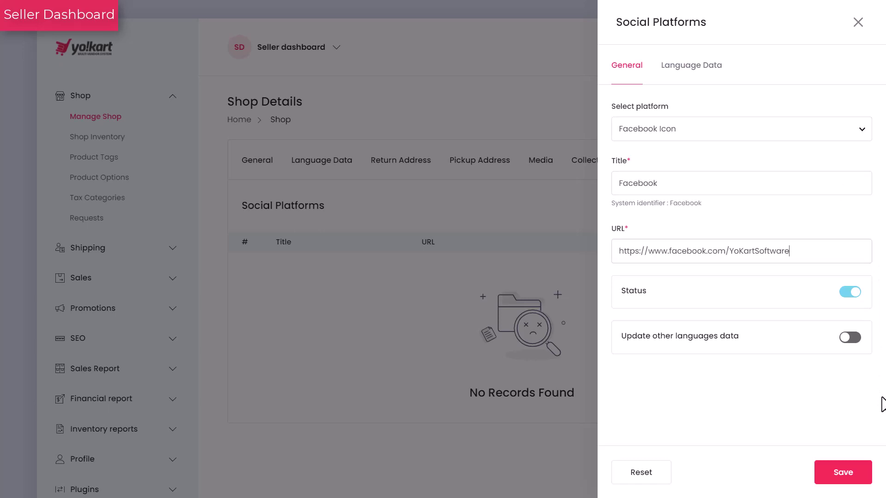
pyautogui.click(849, 337)
pyautogui.click(844, 473)
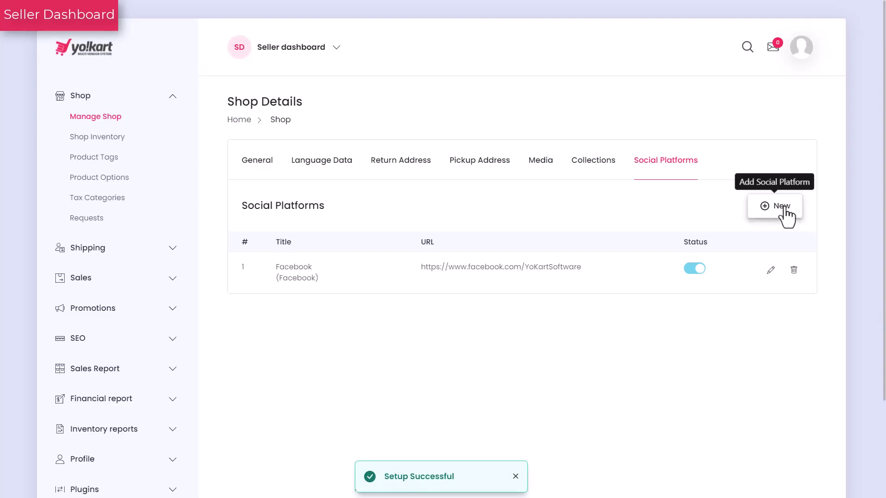
pyautogui.click(784, 215)
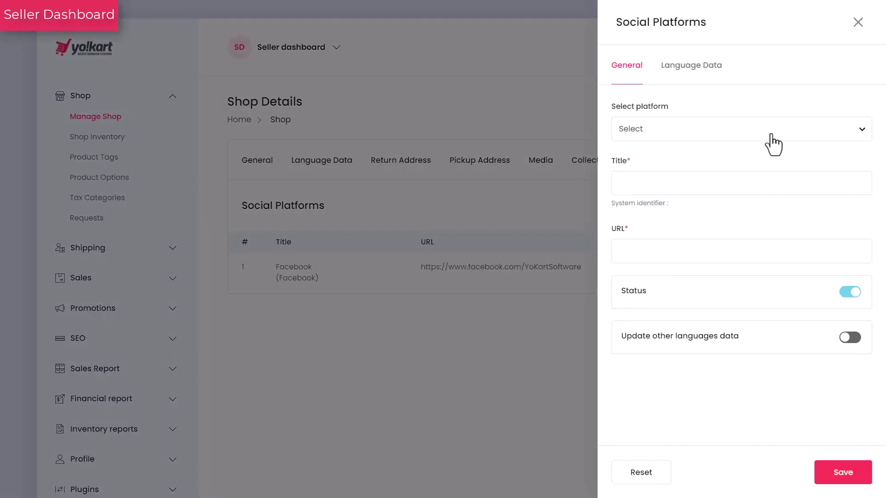
pyautogui.click(773, 141)
pyautogui.click(770, 196)
pyautogui.click(765, 183)
pyautogui.write('Youtube')
pyautogui.click(783, 259)
pyautogui.write('https://www.youtube.com/Yo!Kart')
pyautogui.click(850, 337)
pyautogui.click(843, 472)
pyautogui.click(858, 22)
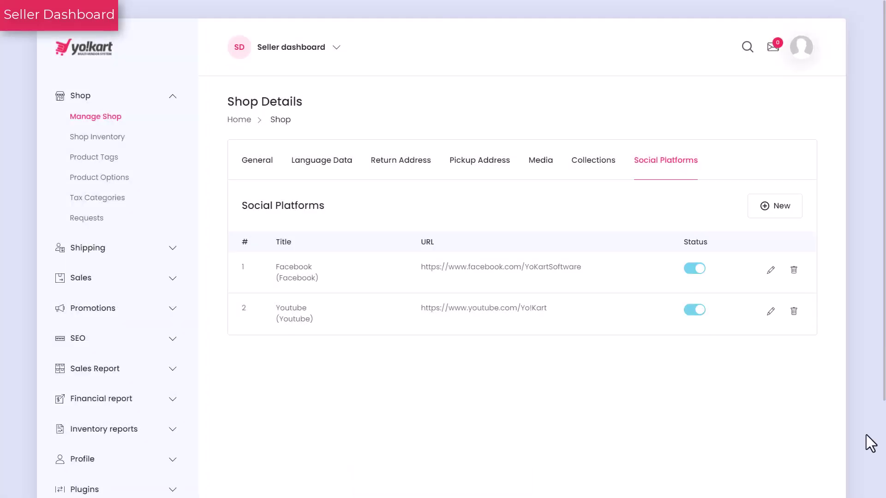